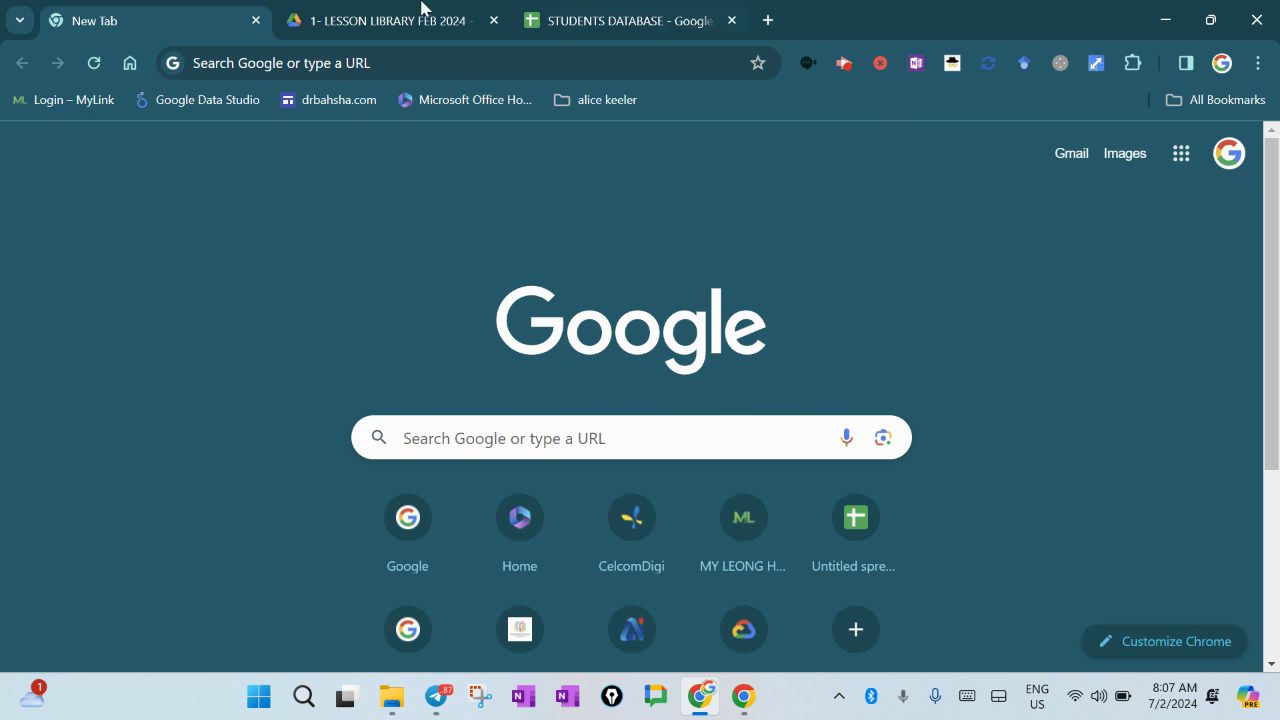
Step: Open the GOOGLE FORMS WITH FORM RANGER form from the 1- LESSON LIBRARY FEB 2024 Drive folder
{"action": "left_click", "coordinate": [472, 12]}
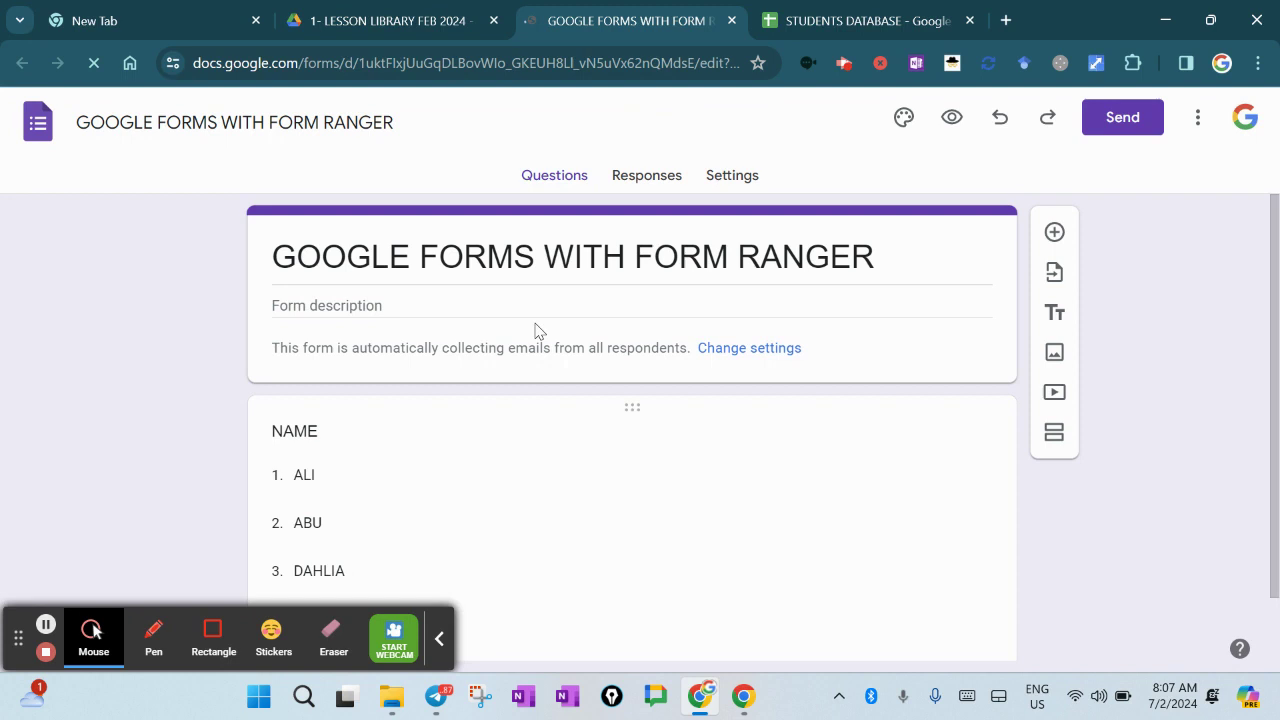
Step: Open the NAME dropdown question for editing
{"action": "left_click", "coordinate": [484, 452]}
{"action": "left_click", "coordinate": [300, 256]}
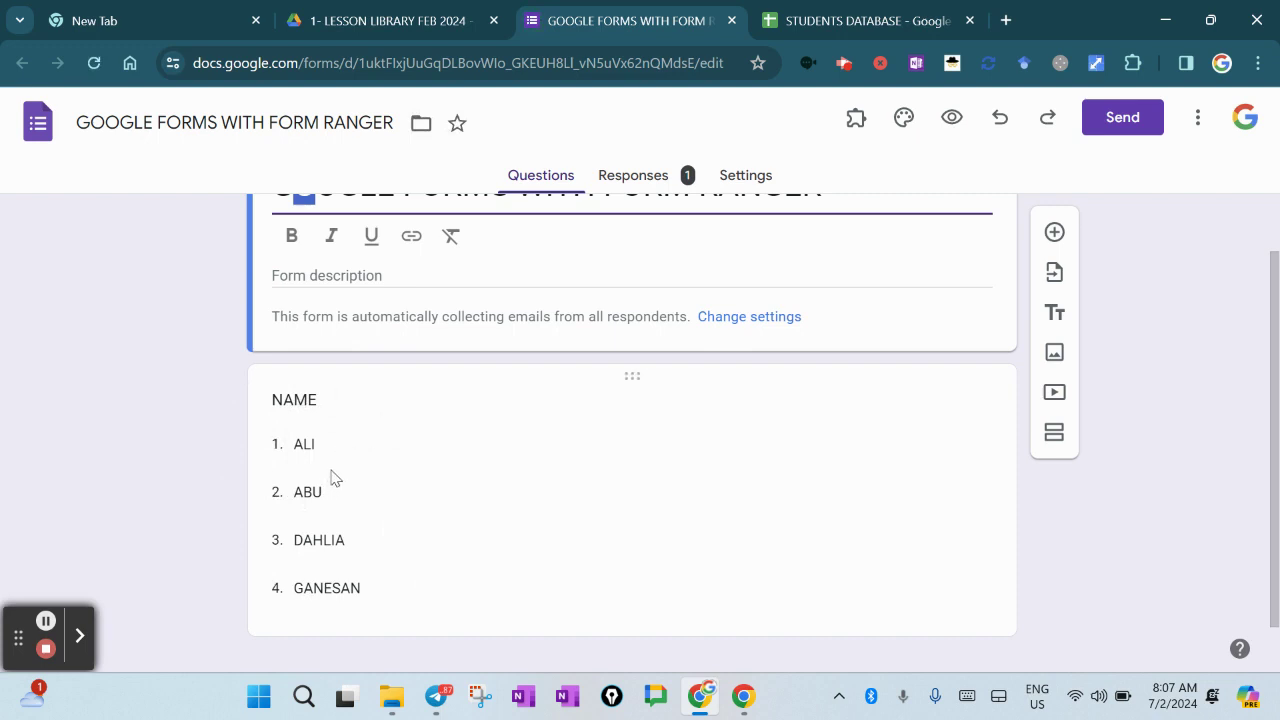
{"action": "left_click", "coordinate": [335, 463]}
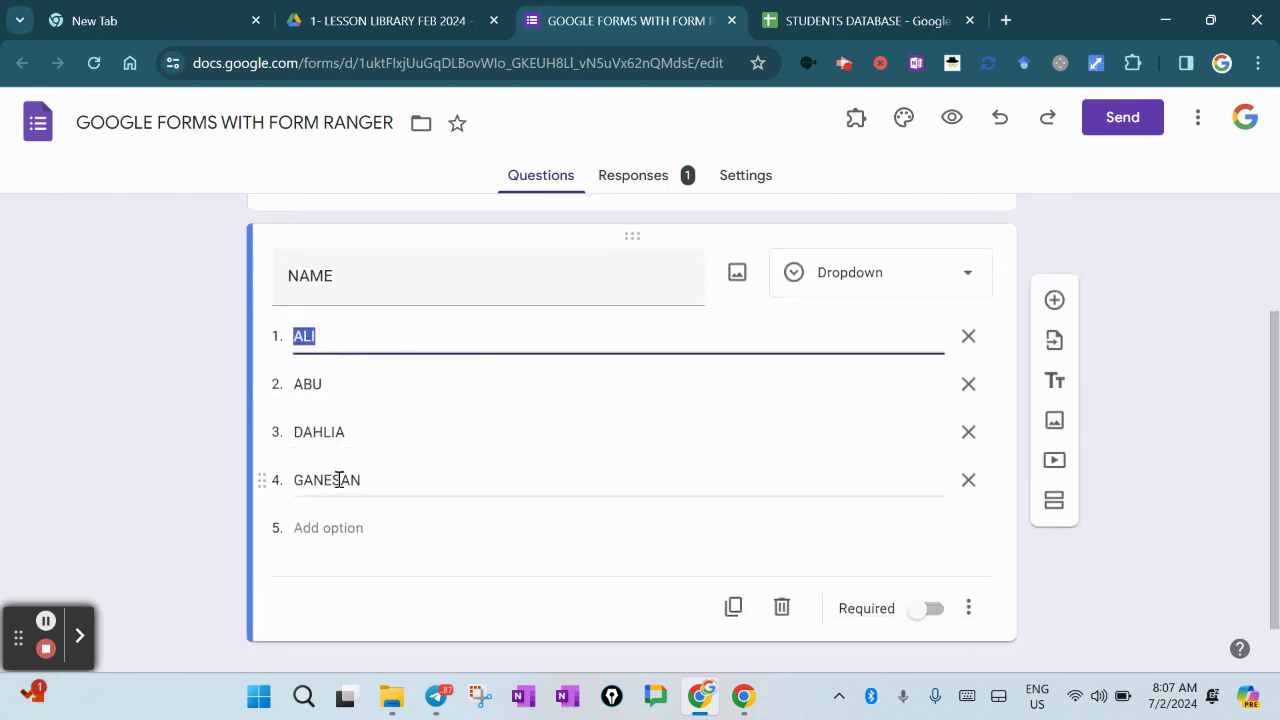
Step: Compare its options ALI, ABU, DAHLIA, GANESAN against the STUDENTS DATABASE names in A2:A5
{"action": "left_click", "coordinate": [855, 20]}
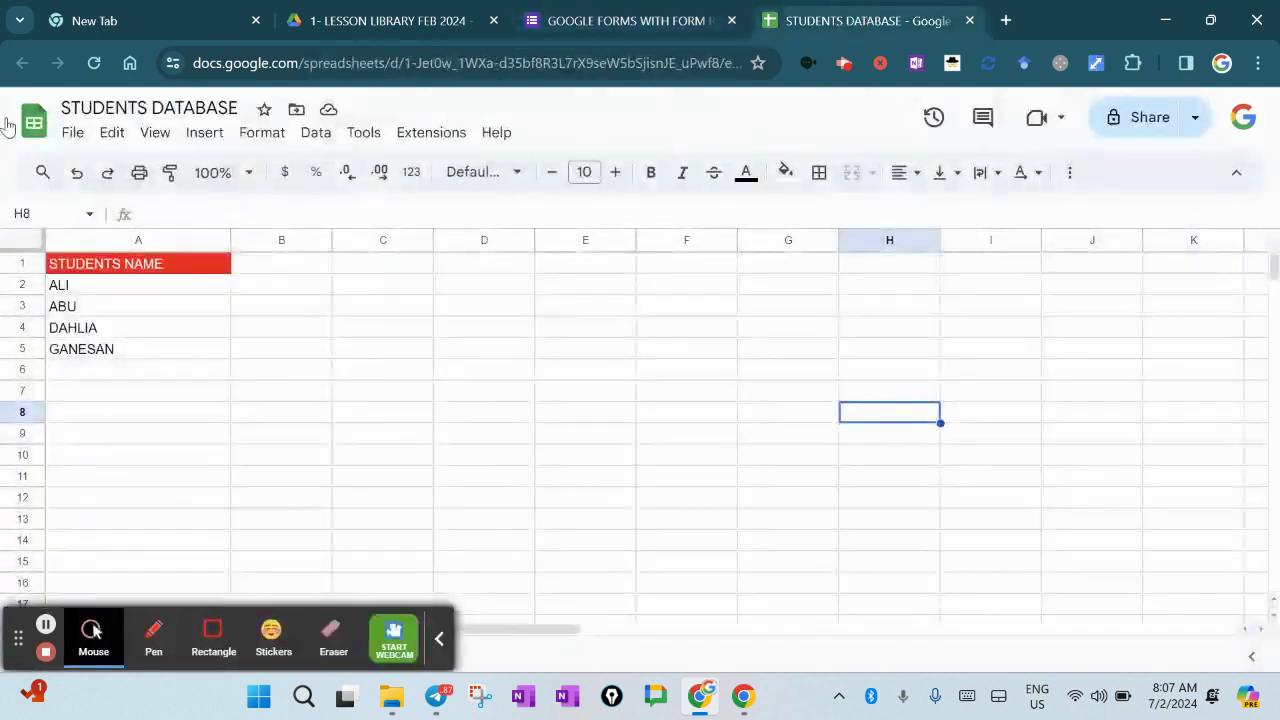
{"action": "left_click", "coordinate": [438, 638]}
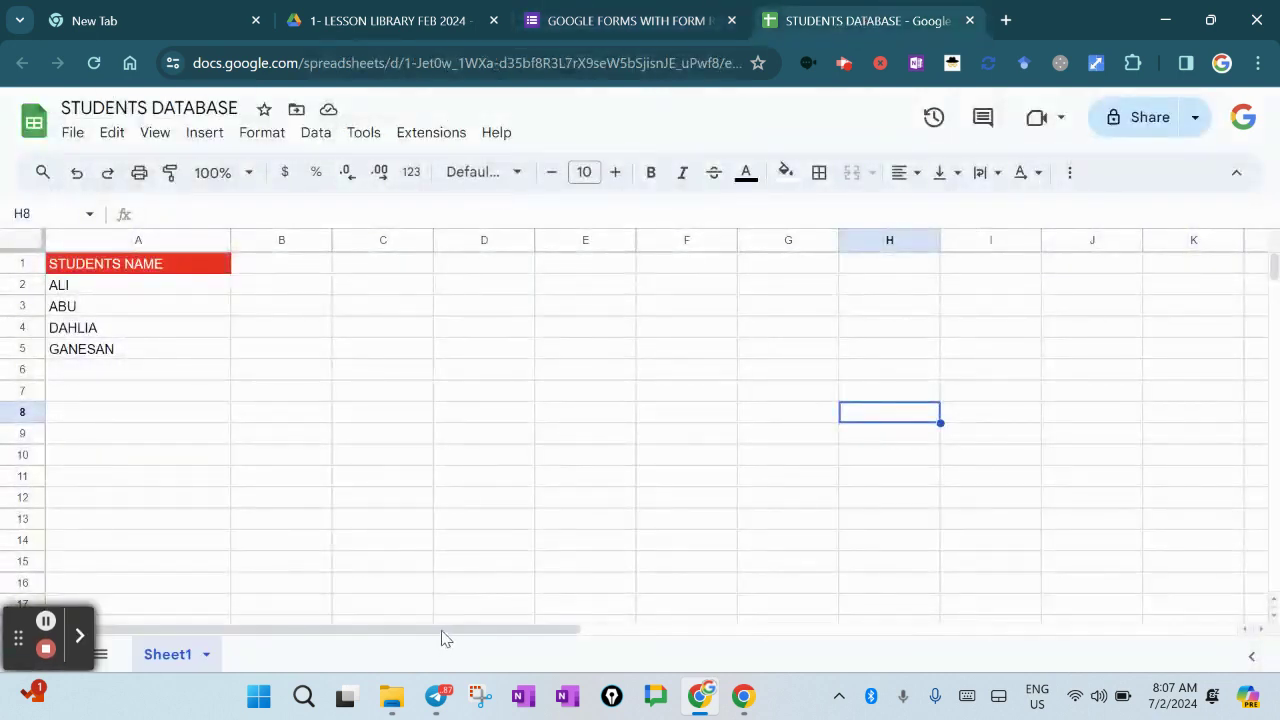
{"action": "left_click", "coordinate": [116, 270]}
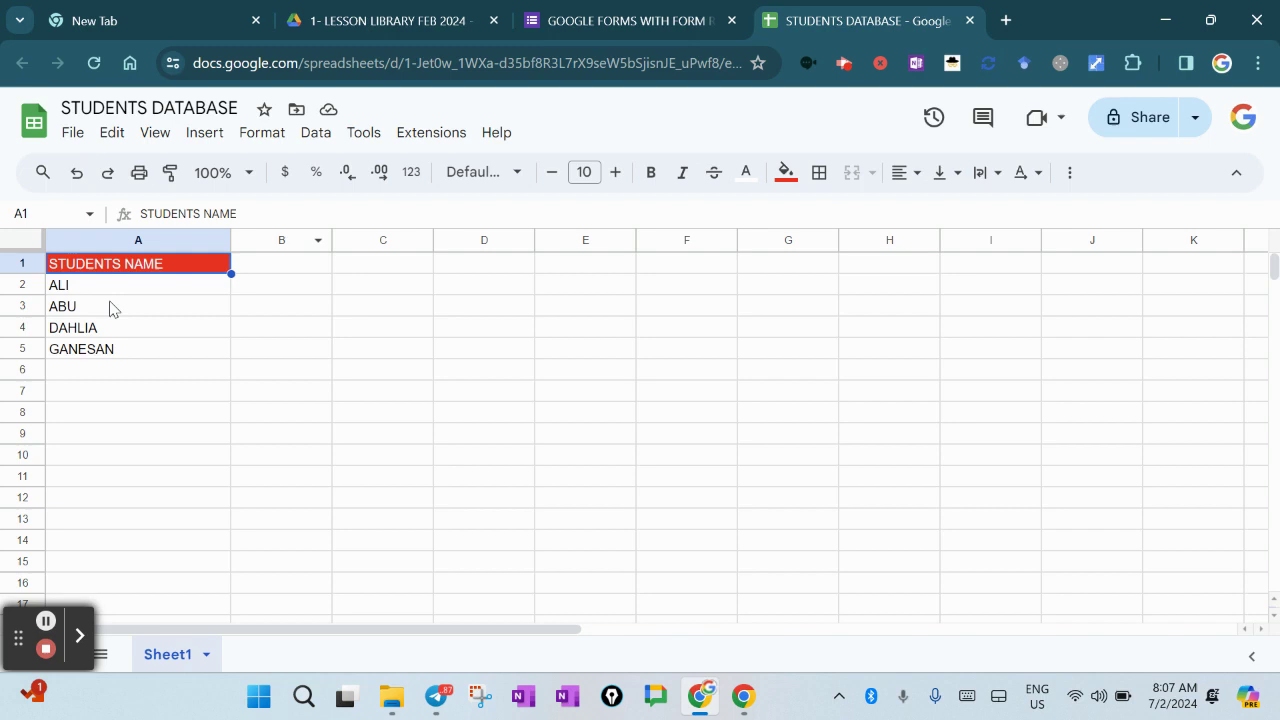
{"action": "left_click_drag", "start_coordinate": [110, 286], "coordinate": [110, 360]}
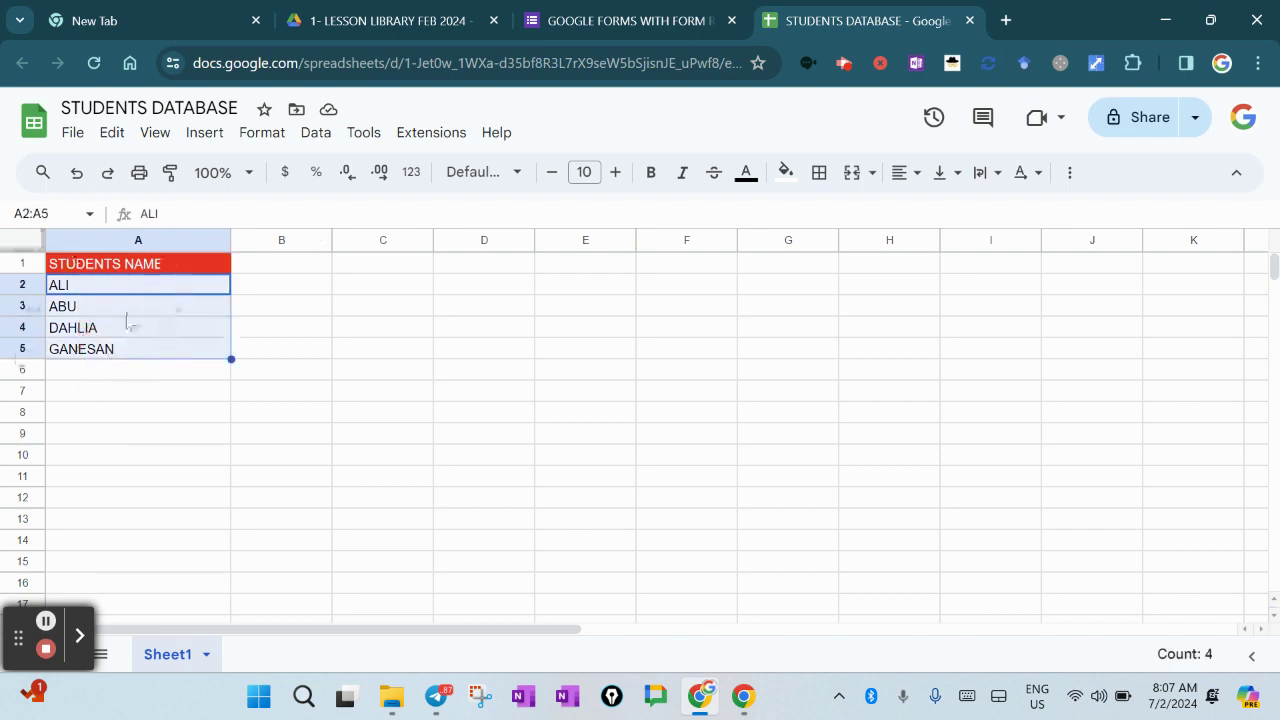
{"action": "left_click", "coordinate": [622, 18]}
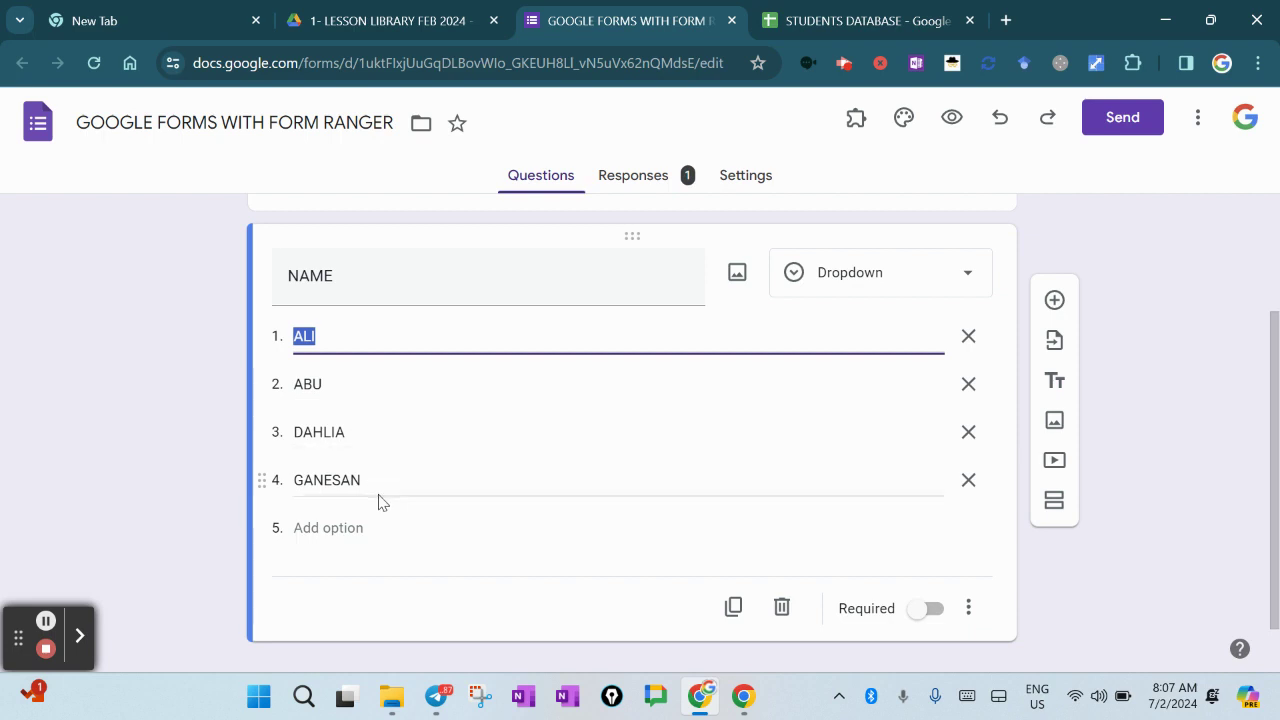
{"action": "scroll", "coordinate": [583, 477], "scroll_direction": "up", "scroll_amount": 2}
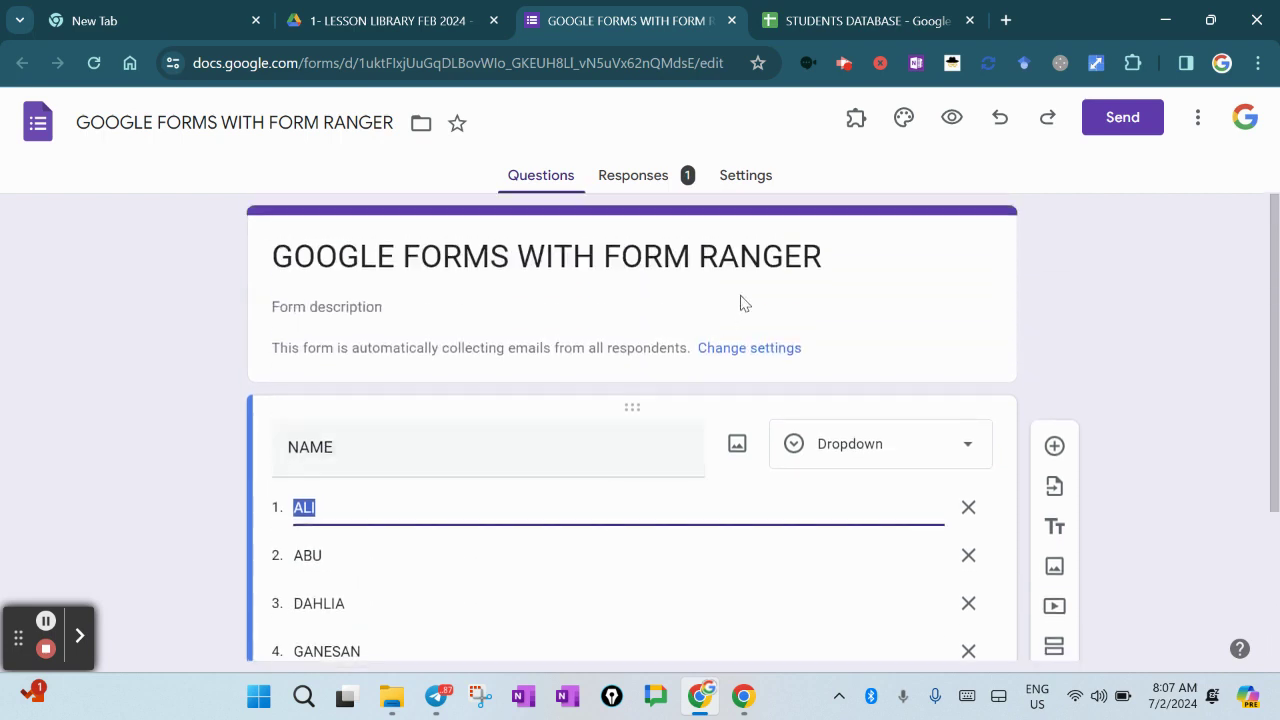
{"action": "left_click", "coordinate": [849, 20]}
{"action": "left_click", "coordinate": [143, 372]}
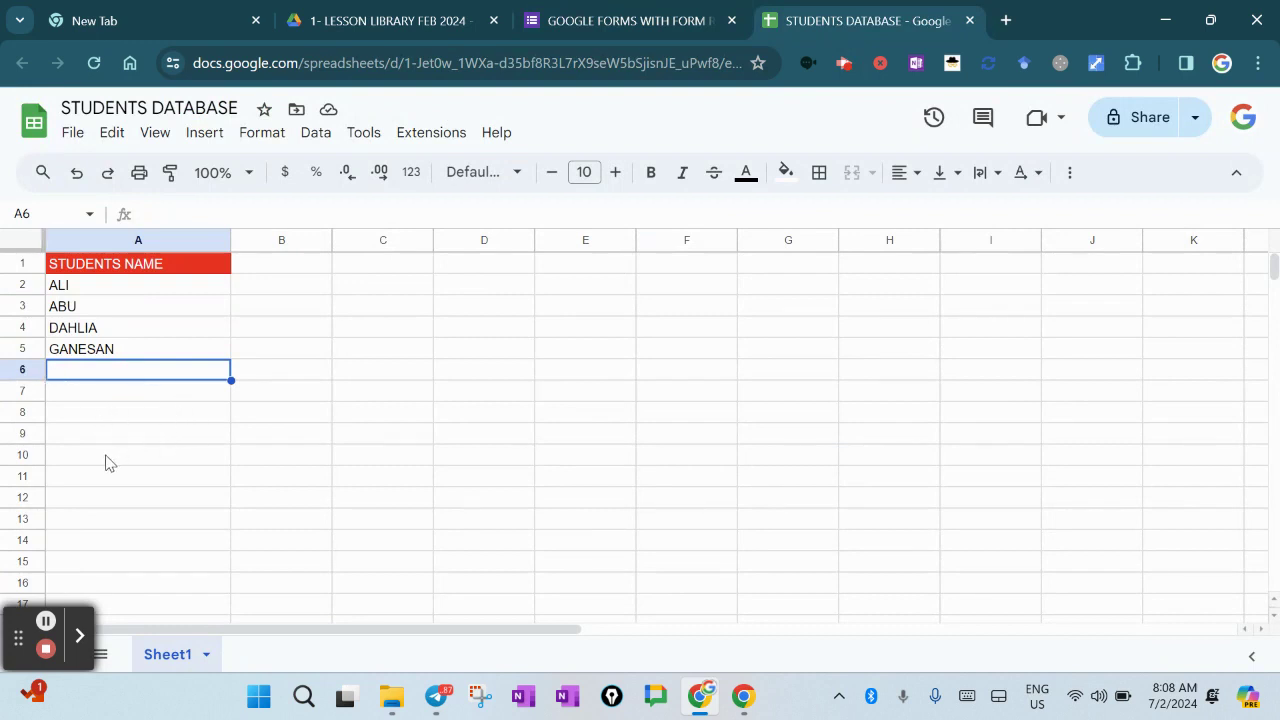
{"action": "left_click", "coordinate": [603, 27]}
{"action": "scroll", "coordinate": [670, 381], "scroll_direction": "down", "scroll_amount": 2}
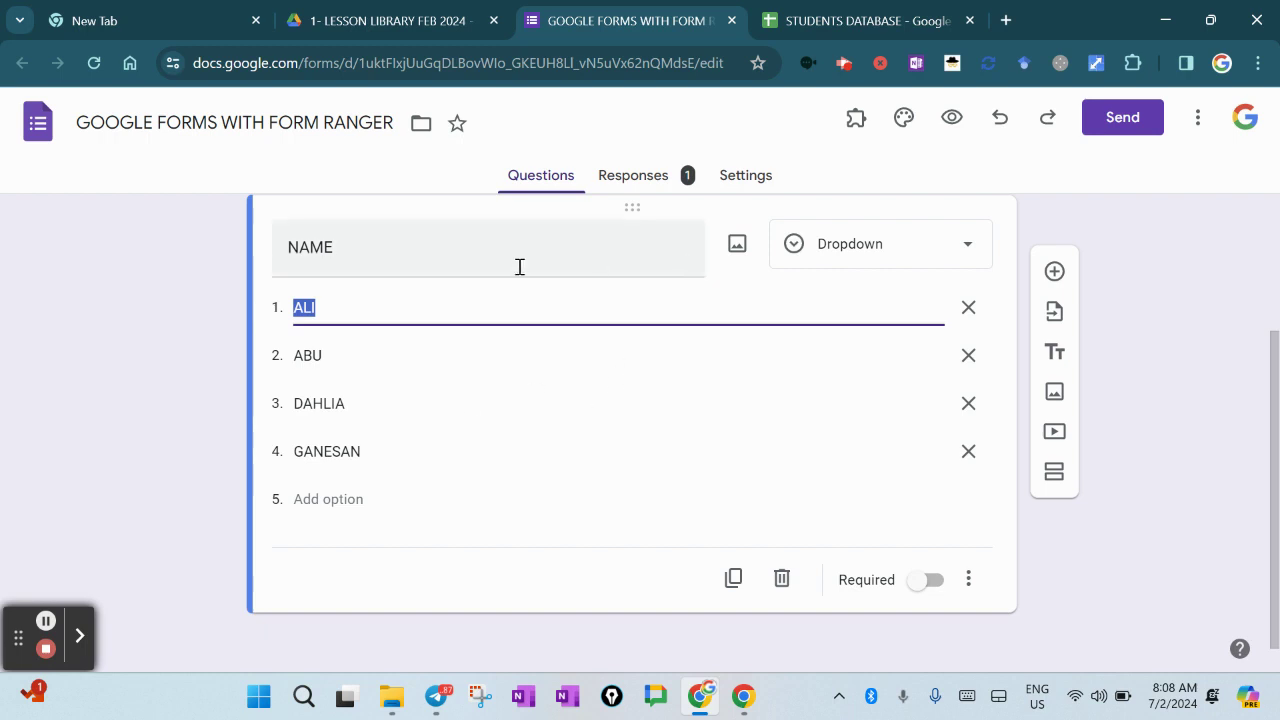
Step: From Responses, choose to link responses to an existing spreadsheet
{"action": "left_click", "coordinate": [622, 188]}
{"action": "scroll", "coordinate": [540, 437], "scroll_direction": "down", "scroll_amount": 3}
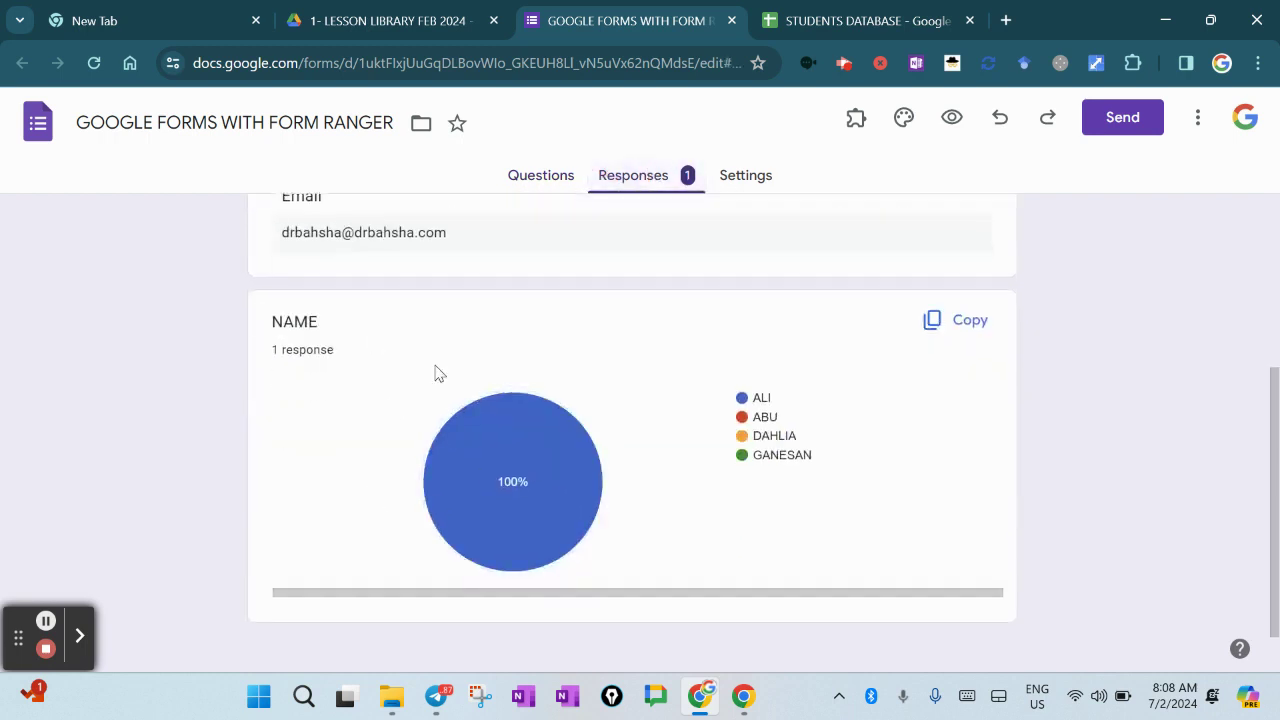
{"action": "scroll", "coordinate": [800, 378], "scroll_direction": "up", "scroll_amount": 3}
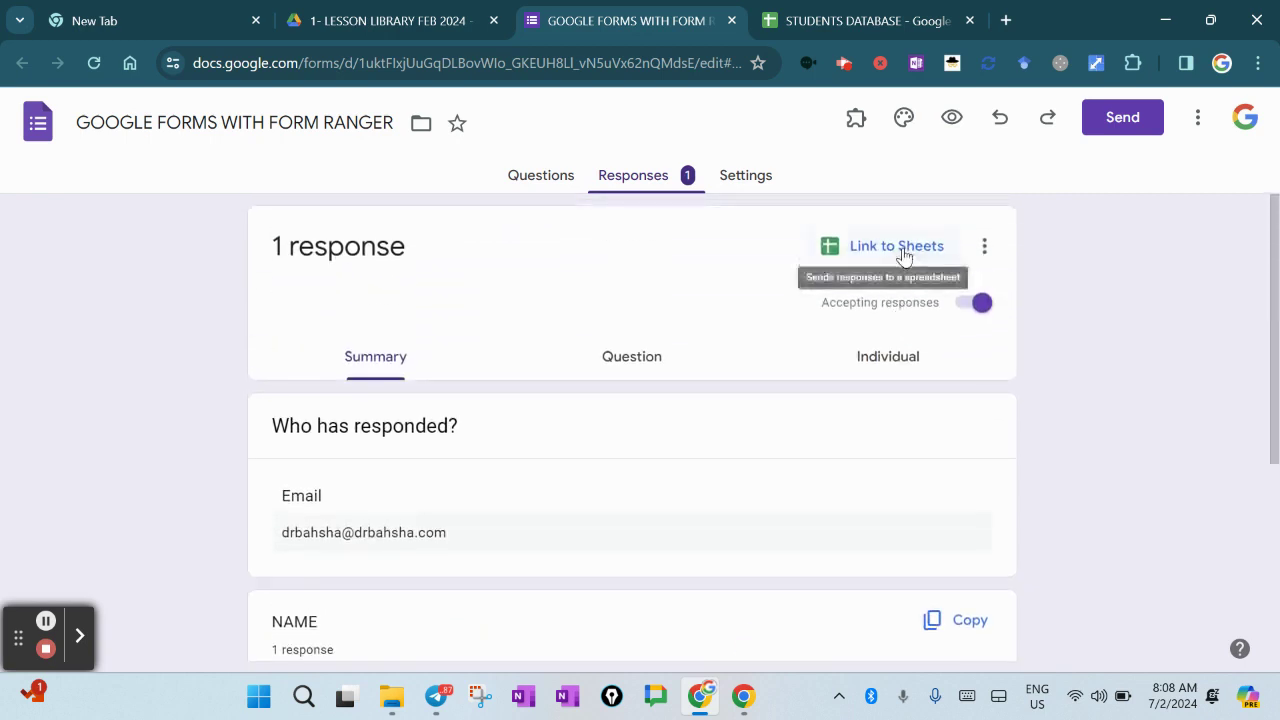
{"action": "left_click", "coordinate": [903, 256]}
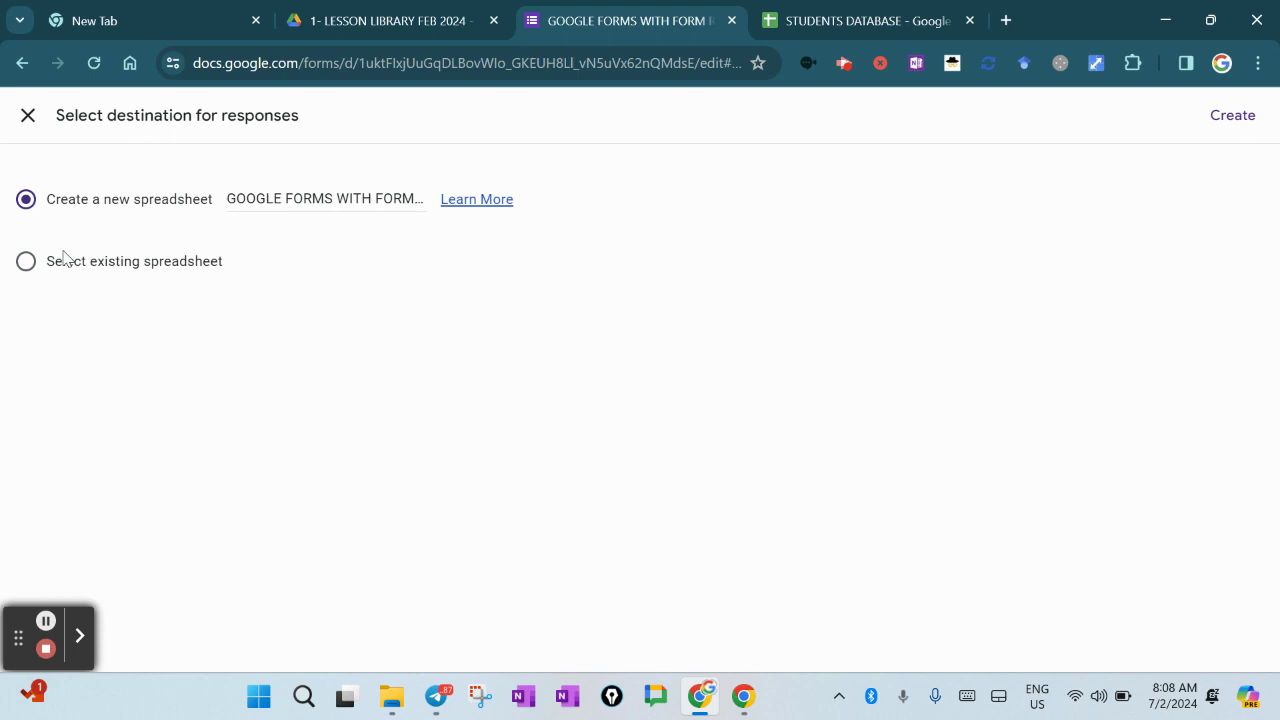
{"action": "left_click", "coordinate": [130, 271]}
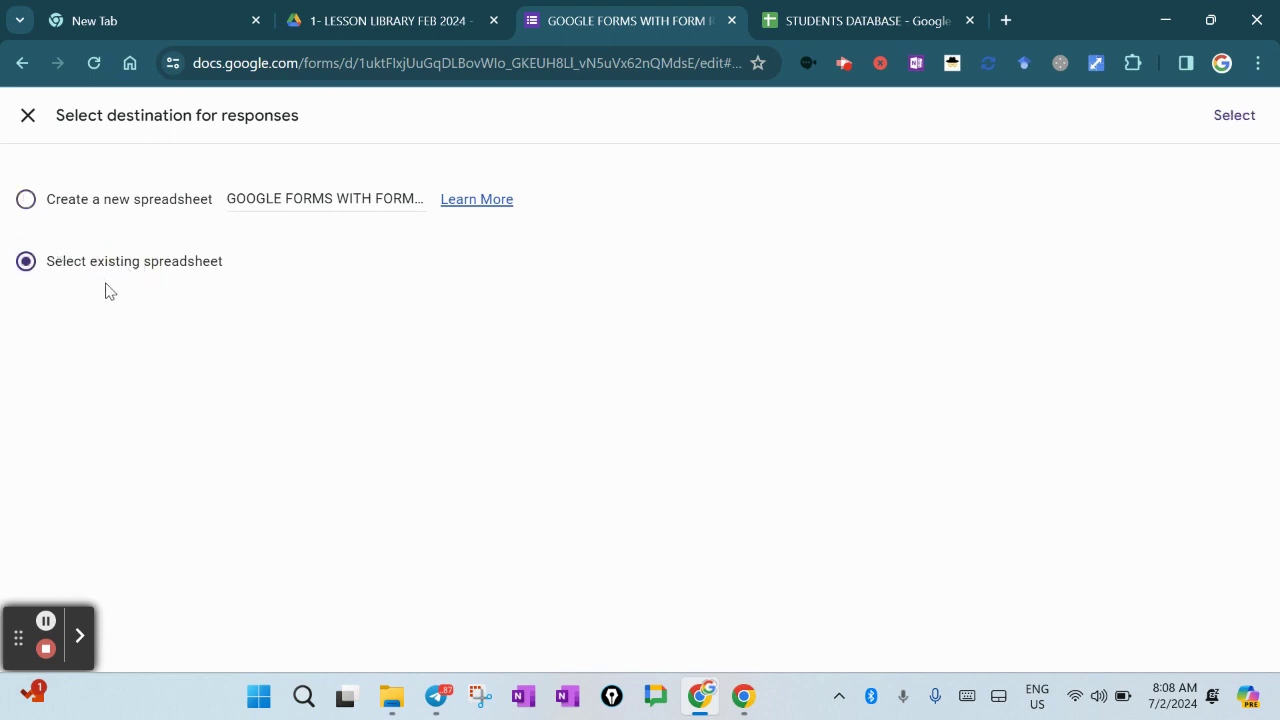
{"action": "left_click", "coordinate": [1234, 116]}
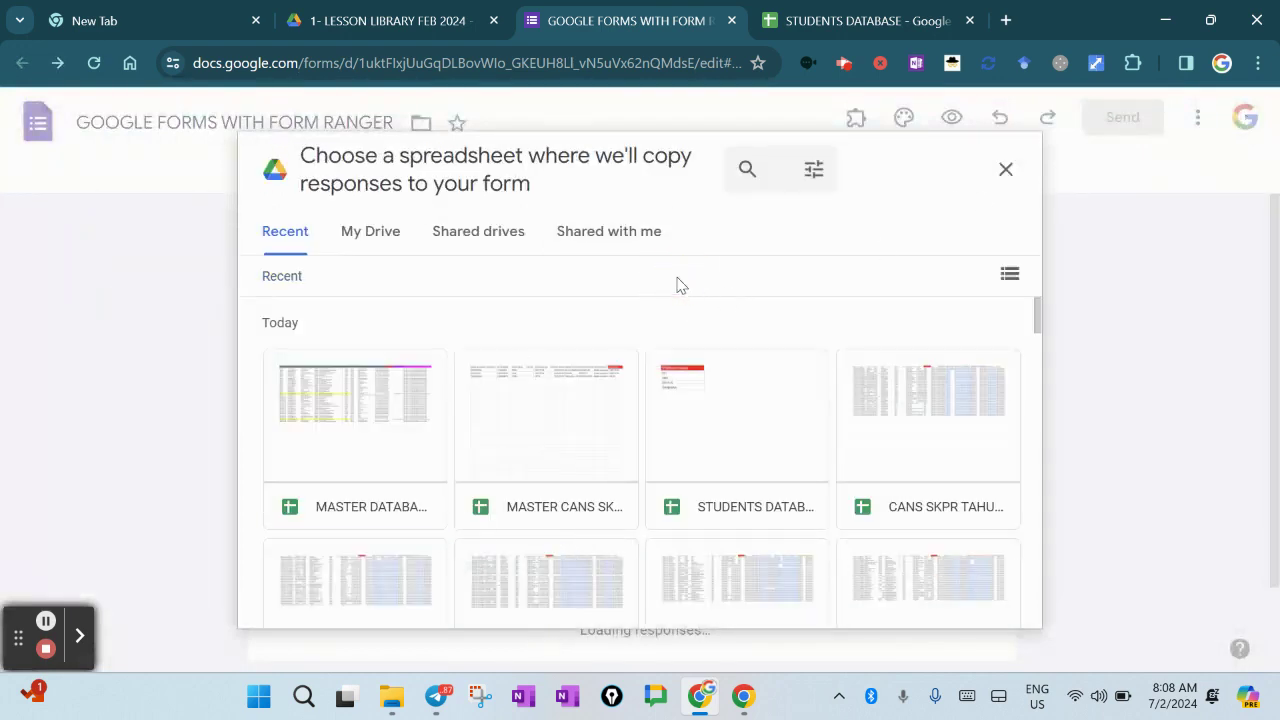
Step: Pick STUDENTS DATABASE from My Drive > 1- LESSON LIBRARY FEB 2024 and insert it
{"action": "left_click", "coordinate": [747, 169]}
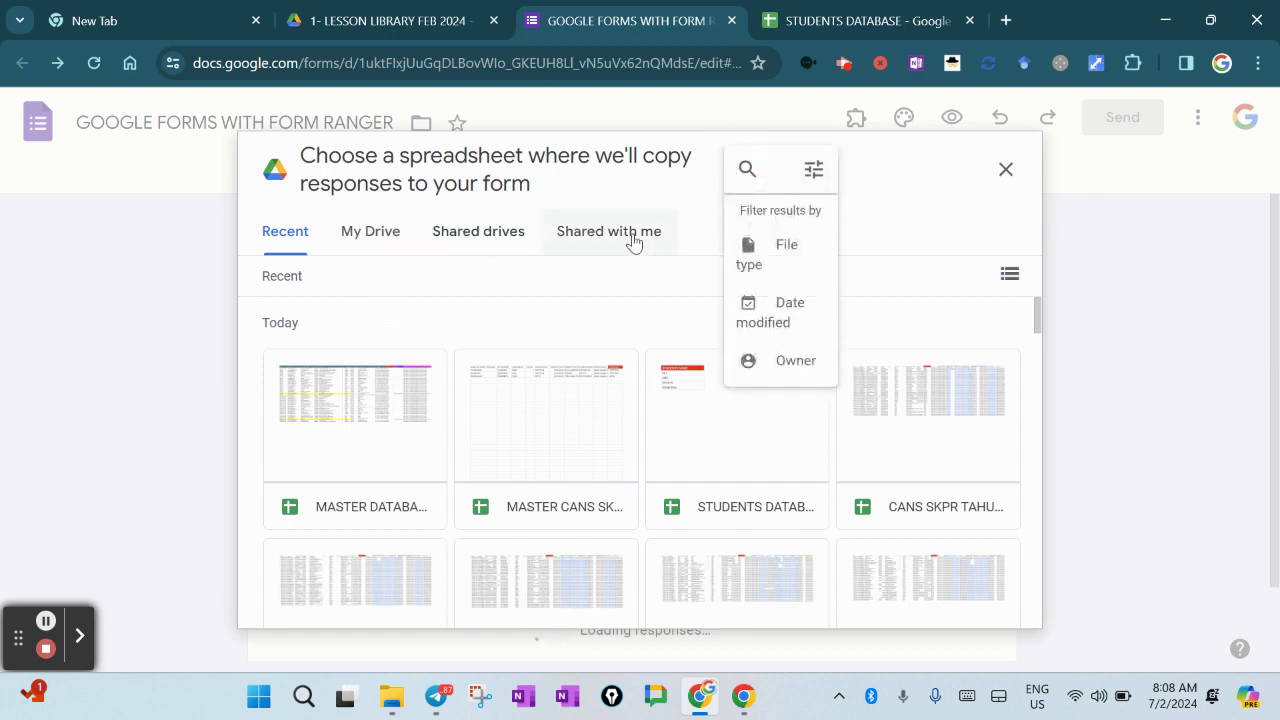
{"action": "left_click", "coordinate": [378, 240]}
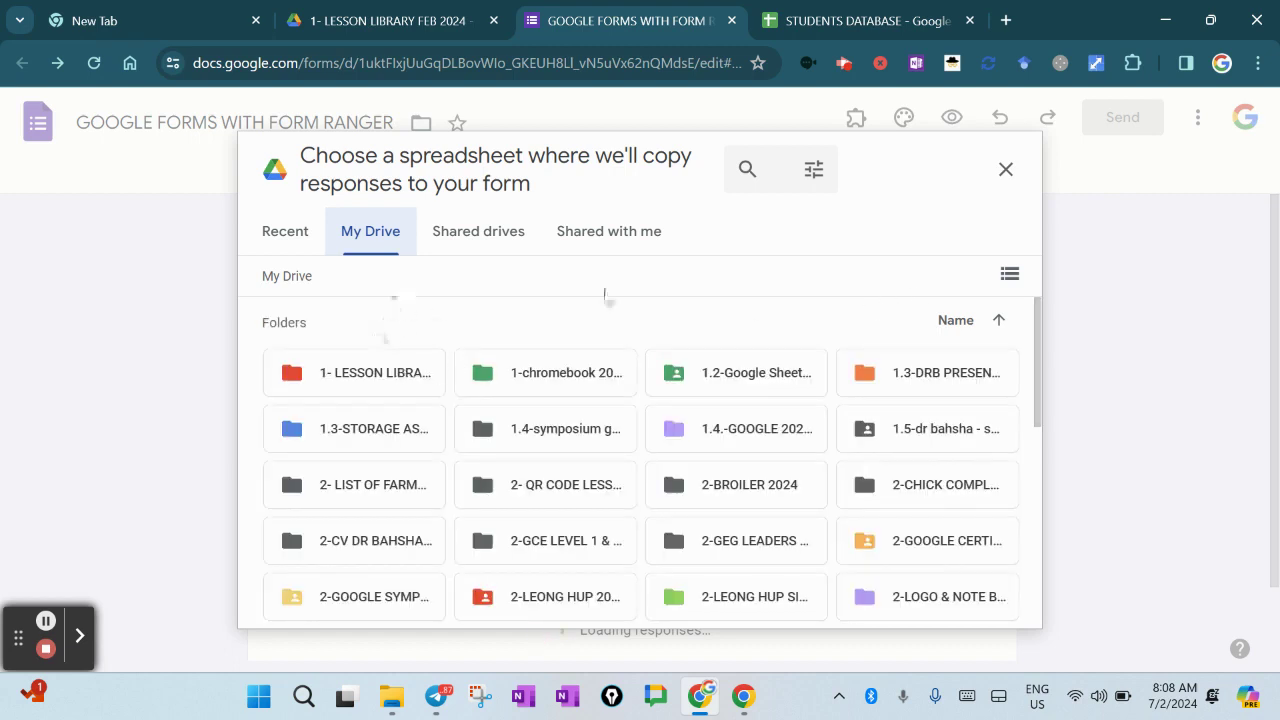
{"action": "left_click", "coordinate": [400, 372]}
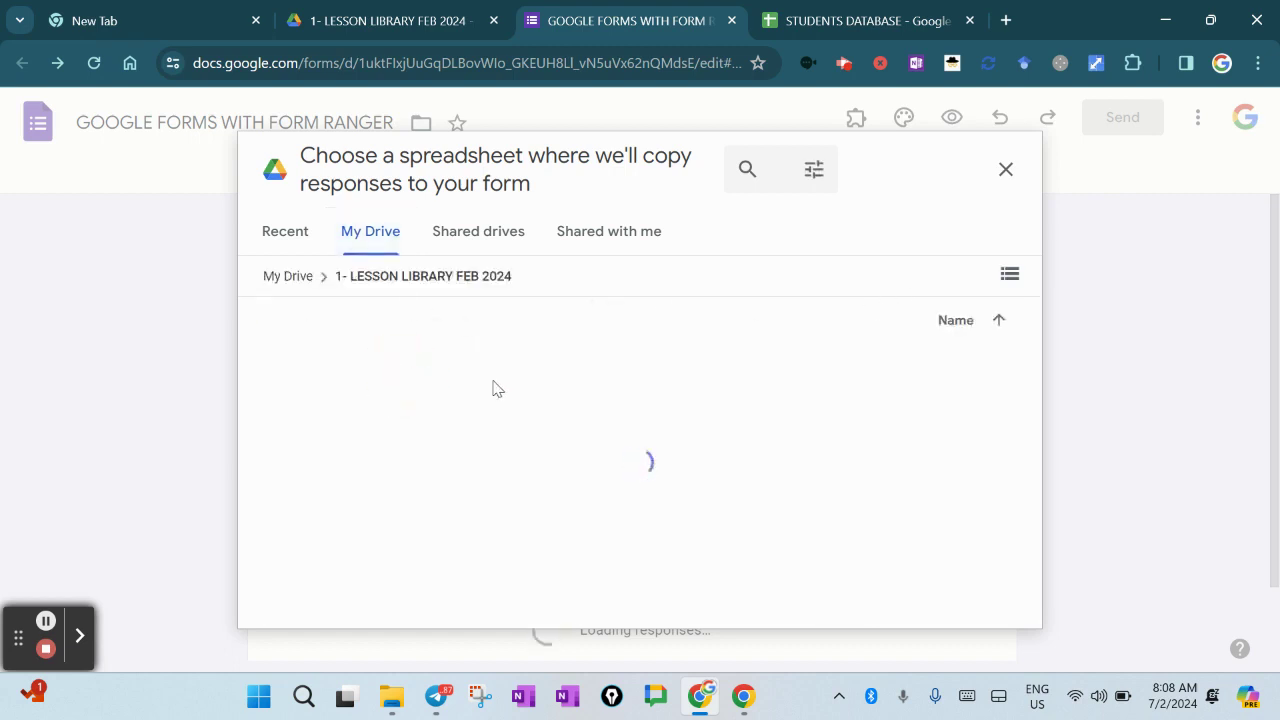
{"action": "left_click", "coordinate": [370, 486]}
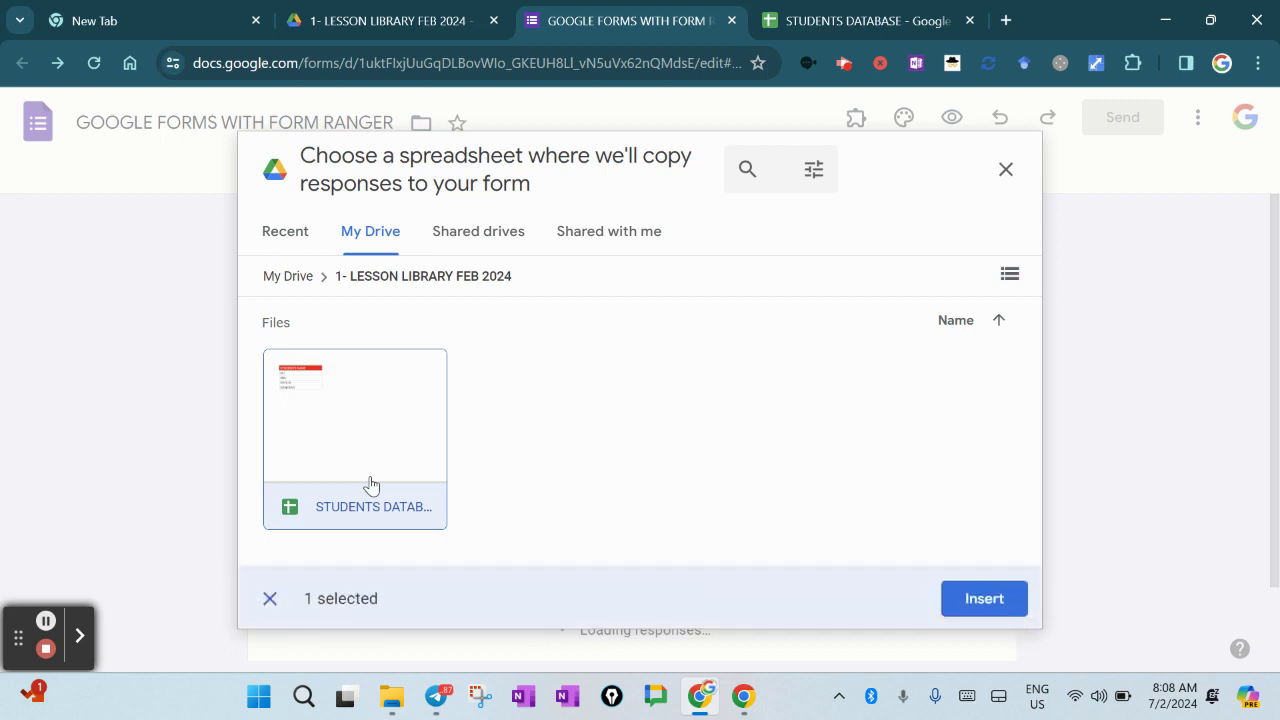
{"action": "left_click", "coordinate": [988, 602]}
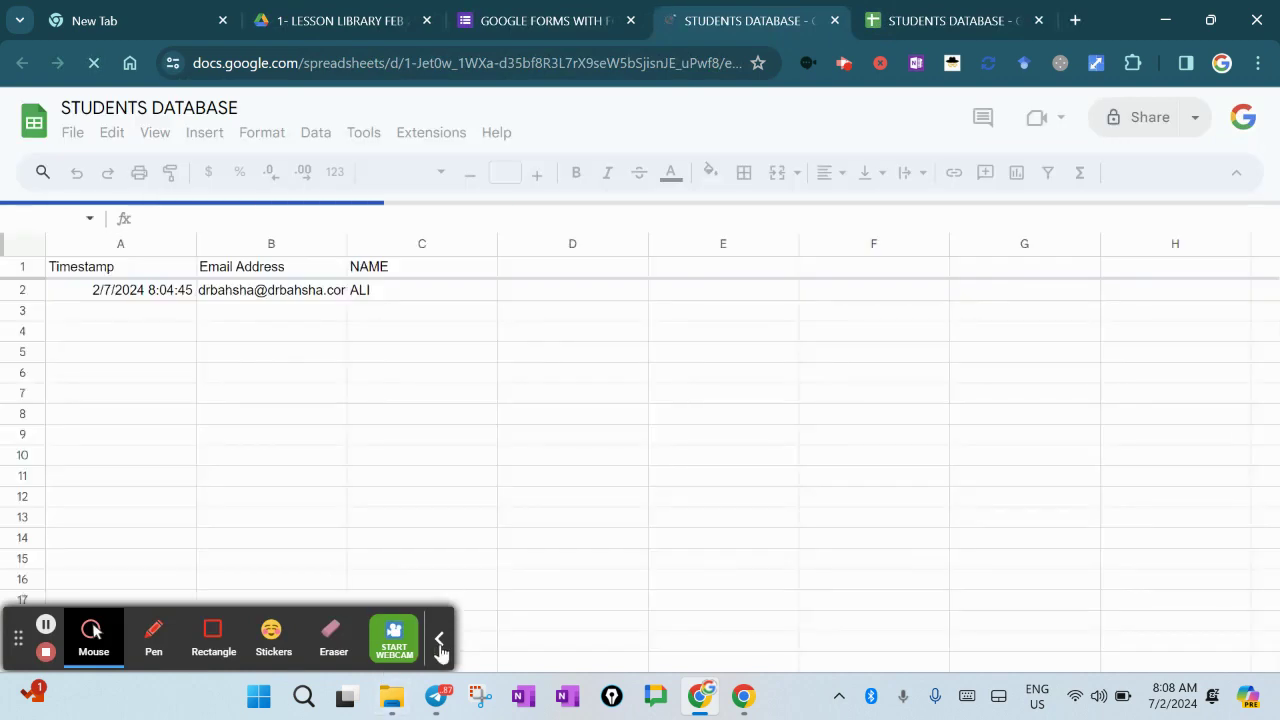
Step: Submit a test response on the live form choosing DAHLIA, with respondent email included
{"action": "left_click", "coordinate": [440, 642]}
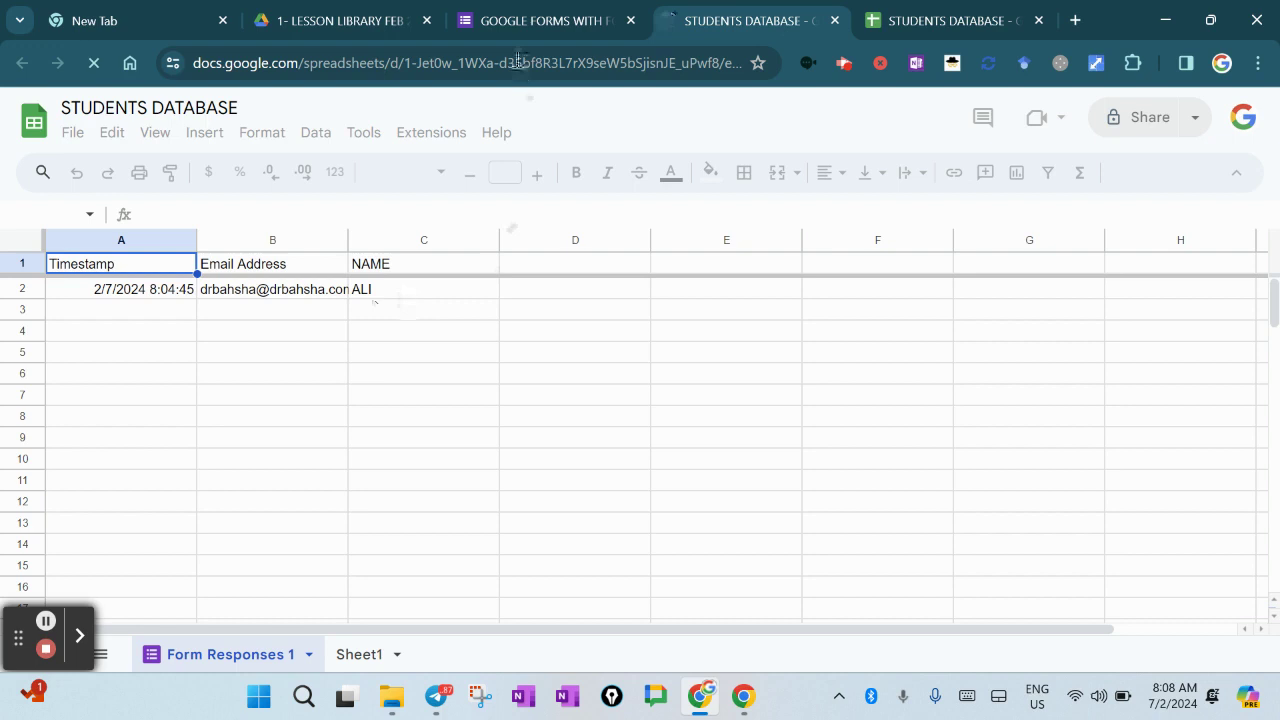
{"action": "left_click", "coordinate": [518, 20]}
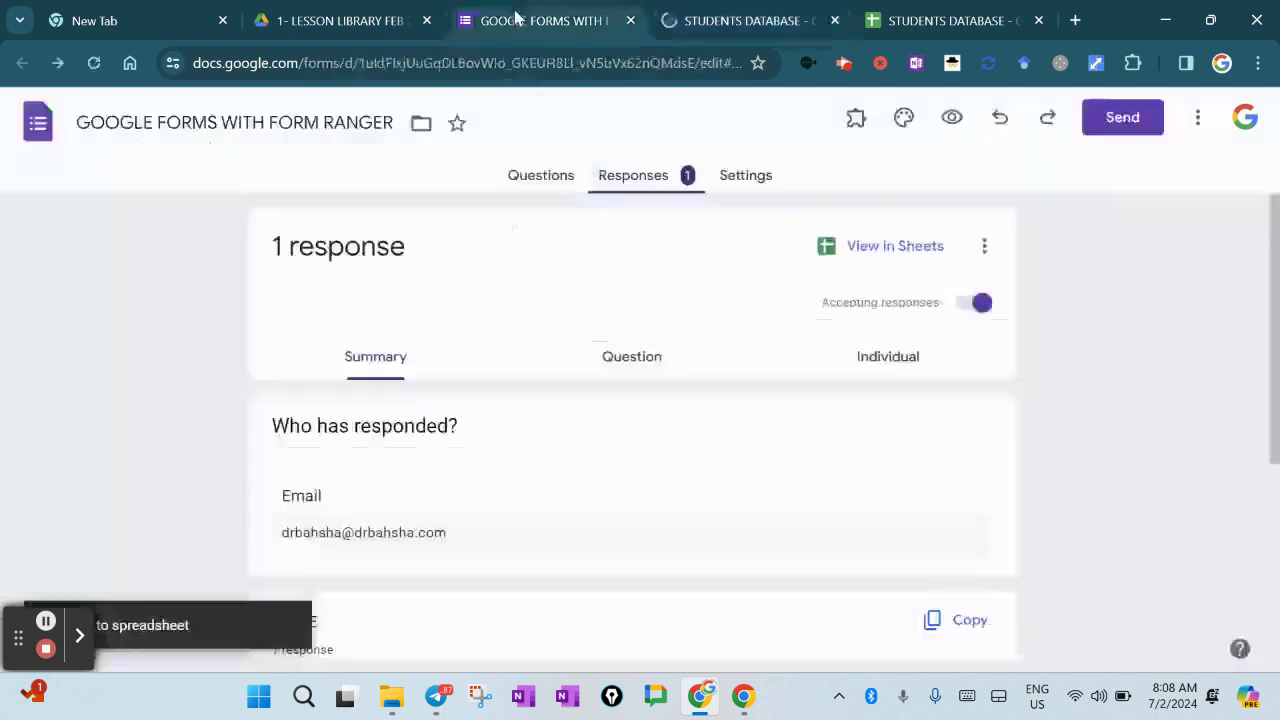
{"action": "left_click", "coordinate": [951, 118]}
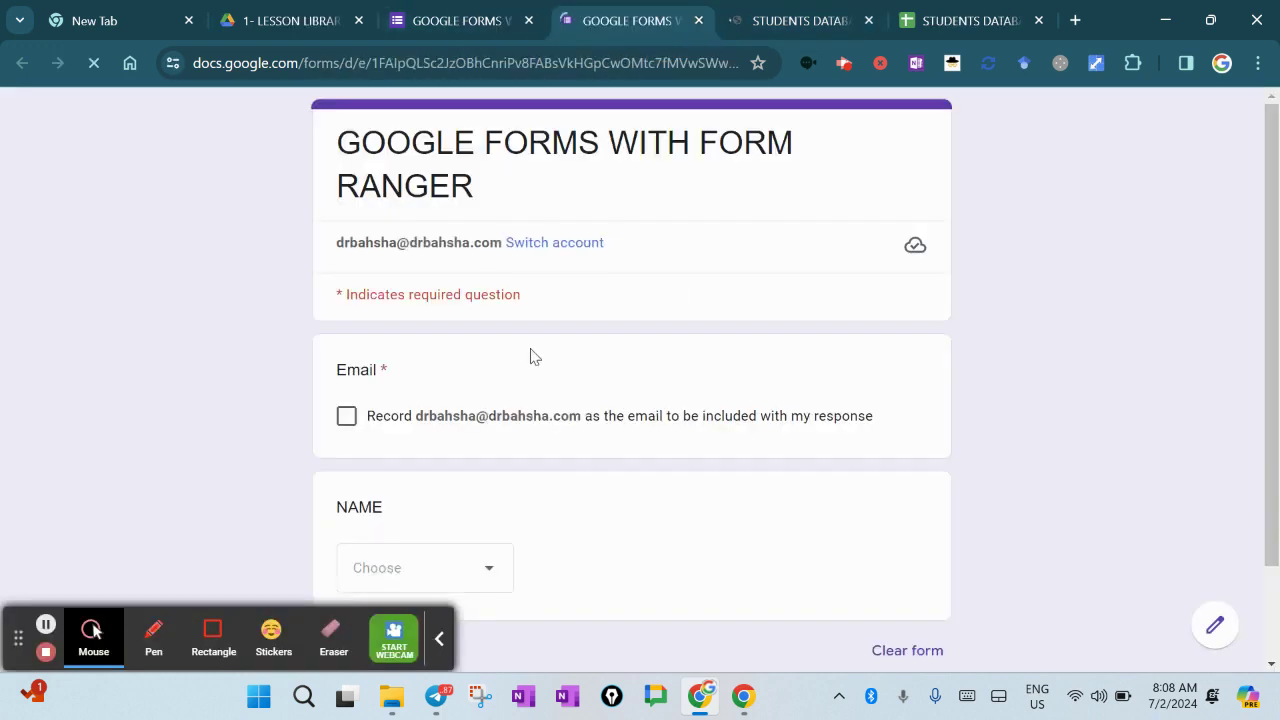
{"action": "left_click", "coordinate": [434, 648]}
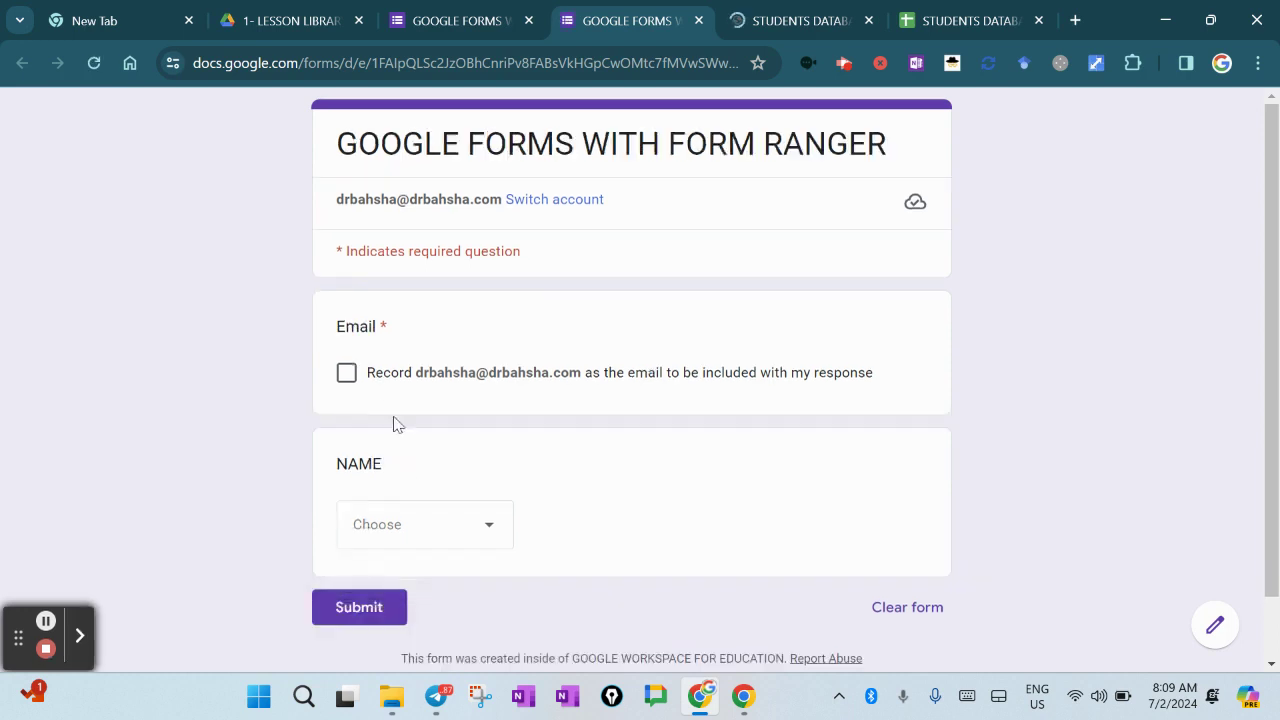
{"action": "left_click", "coordinate": [346, 374]}
{"action": "left_click", "coordinate": [488, 527]}
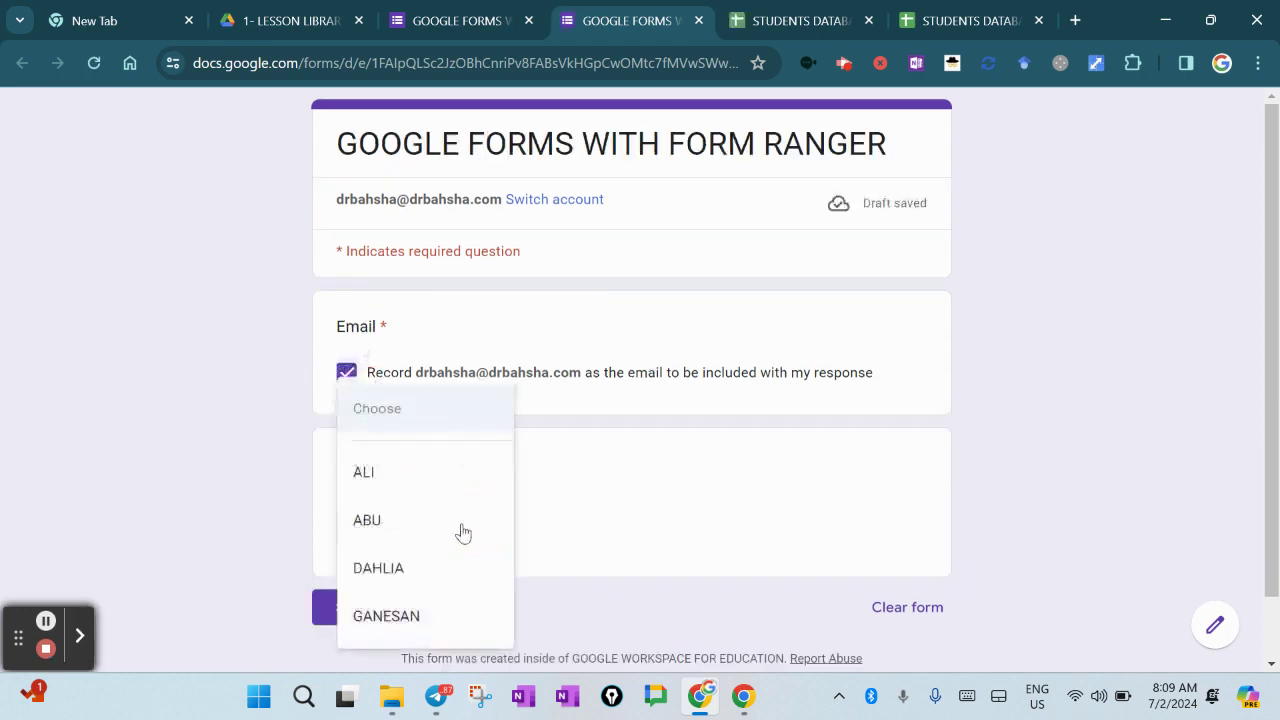
{"action": "left_click", "coordinate": [434, 567]}
{"action": "left_click", "coordinate": [365, 612]}
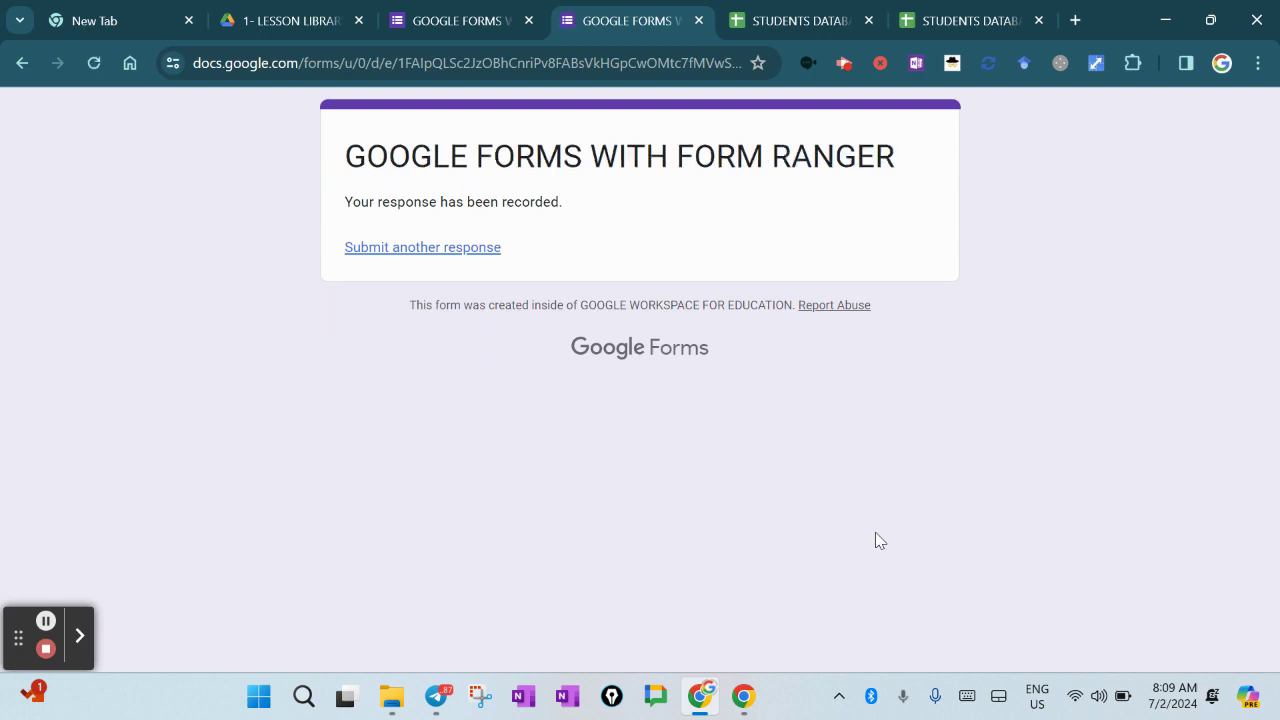
Step: Check the DAHLIA response in the spreadsheet, narrow the Email Address column, and show Sheet1
{"action": "left_click", "coordinate": [815, 21]}
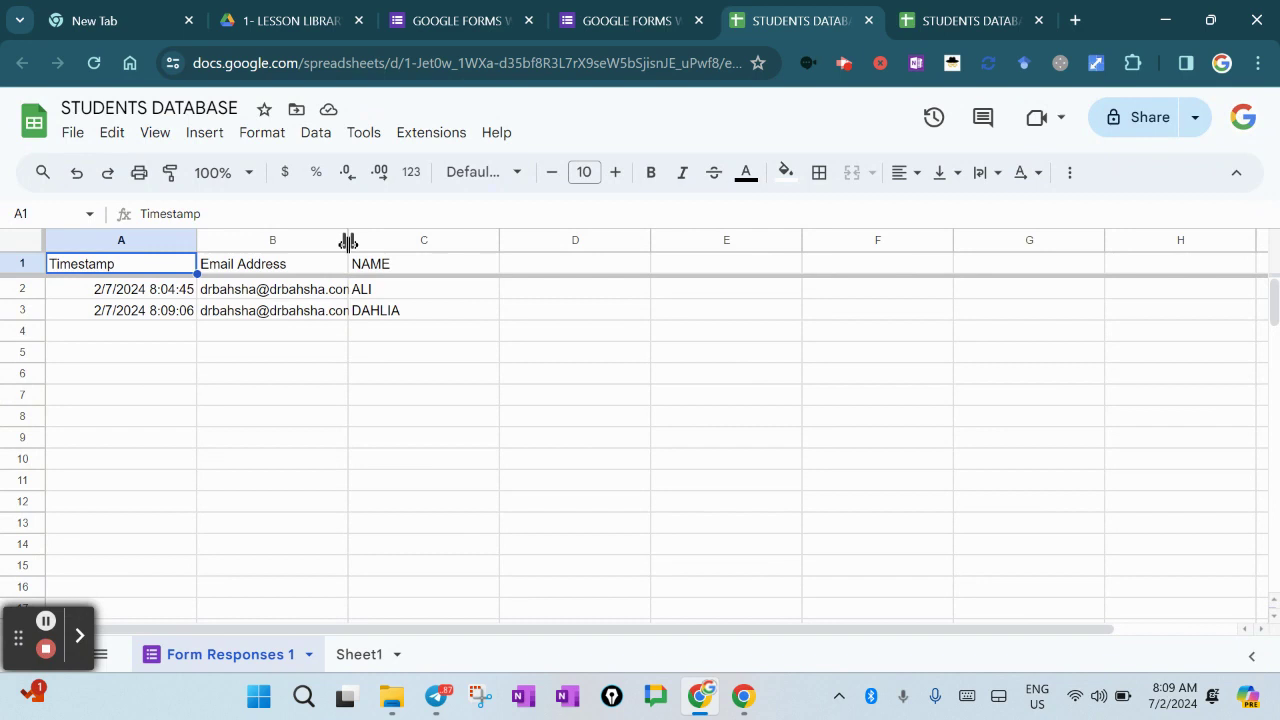
{"action": "left_click_drag", "start_coordinate": [347, 240], "coordinate": [256, 244]}
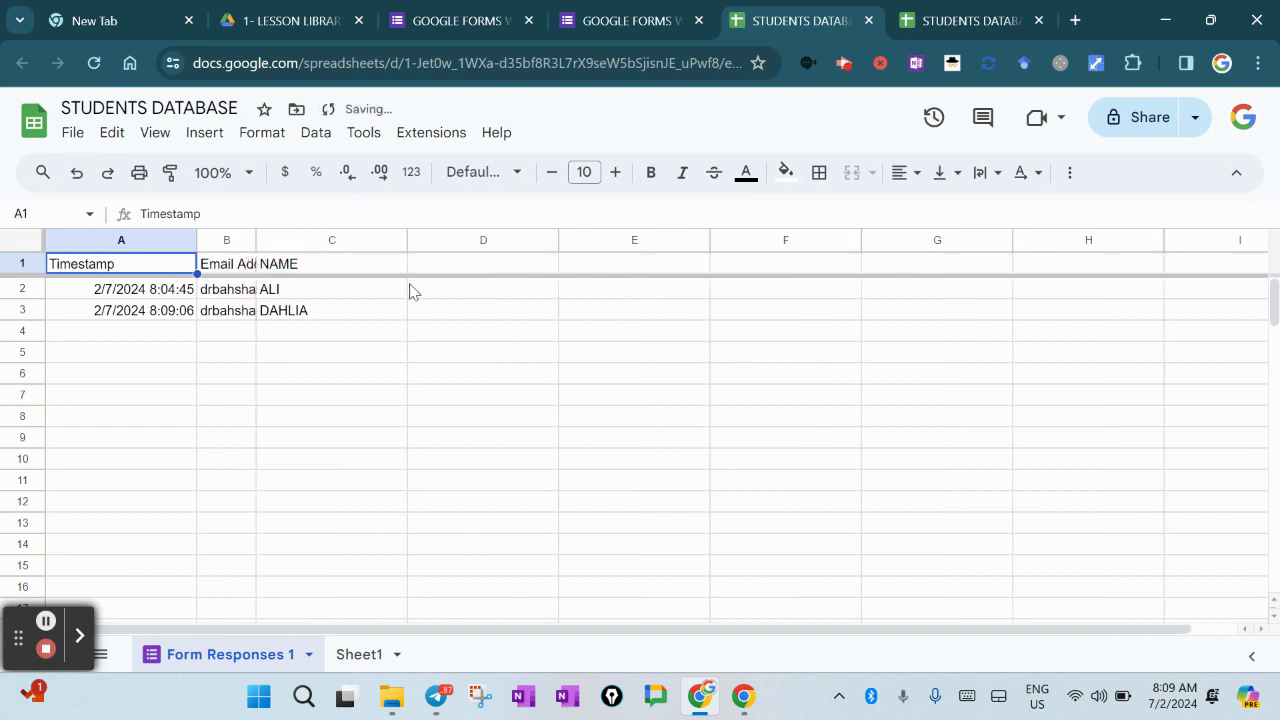
{"action": "left_click", "coordinate": [358, 313]}
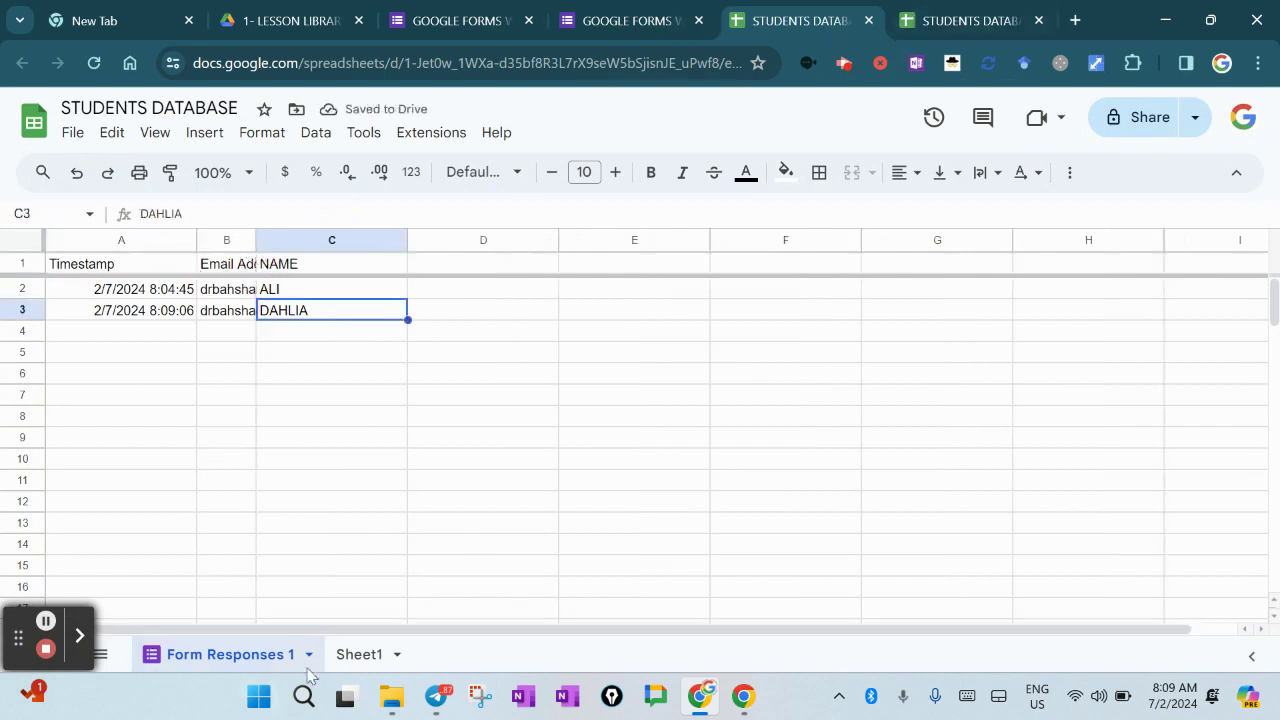
{"action": "left_click", "coordinate": [358, 654]}
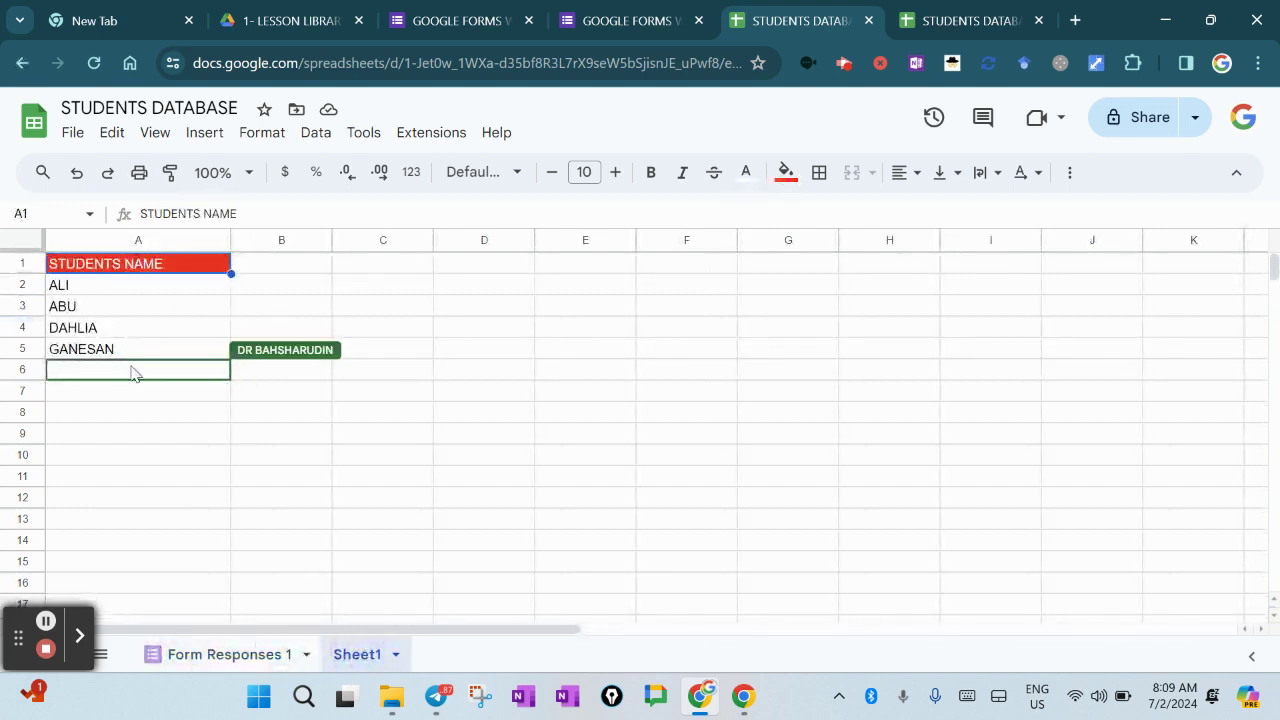
Step: Undo the accidental header edit and enter JUHAIDA in A6
{"action": "type", "text": "JUHA"}
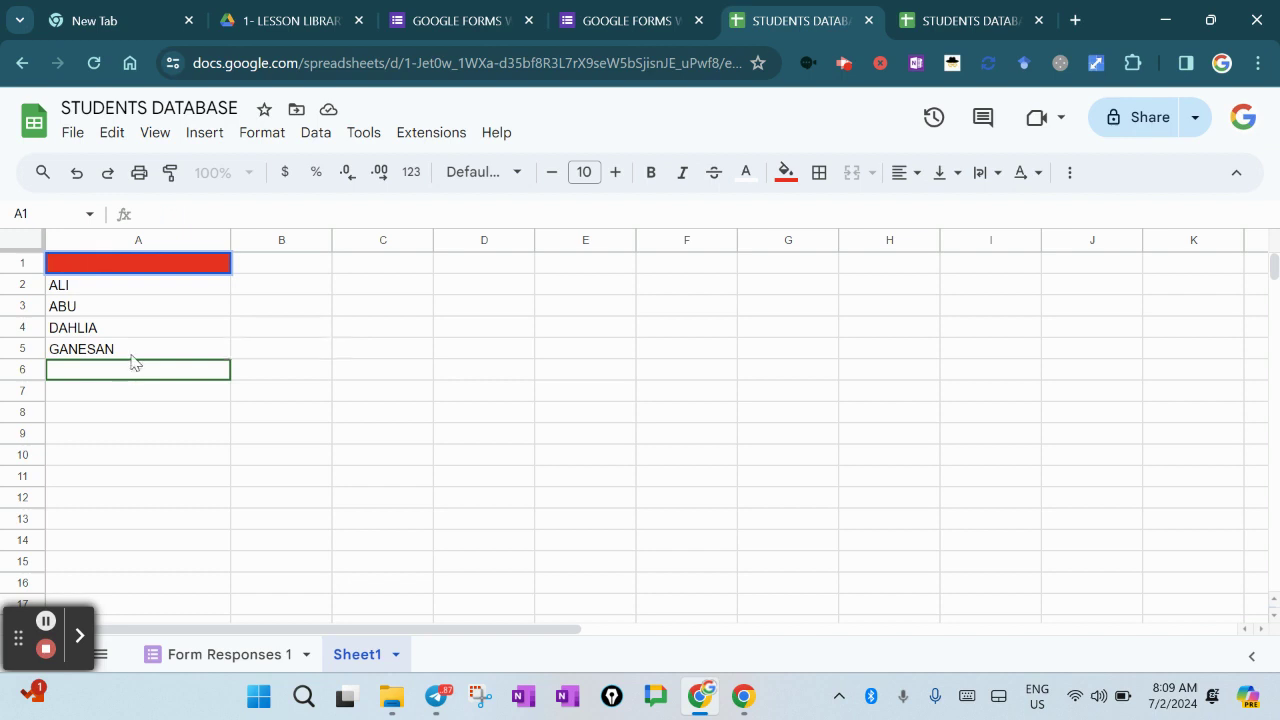
{"action": "left_click", "coordinate": [476, 455]}
{"action": "key", "text": "ctrl+z"}
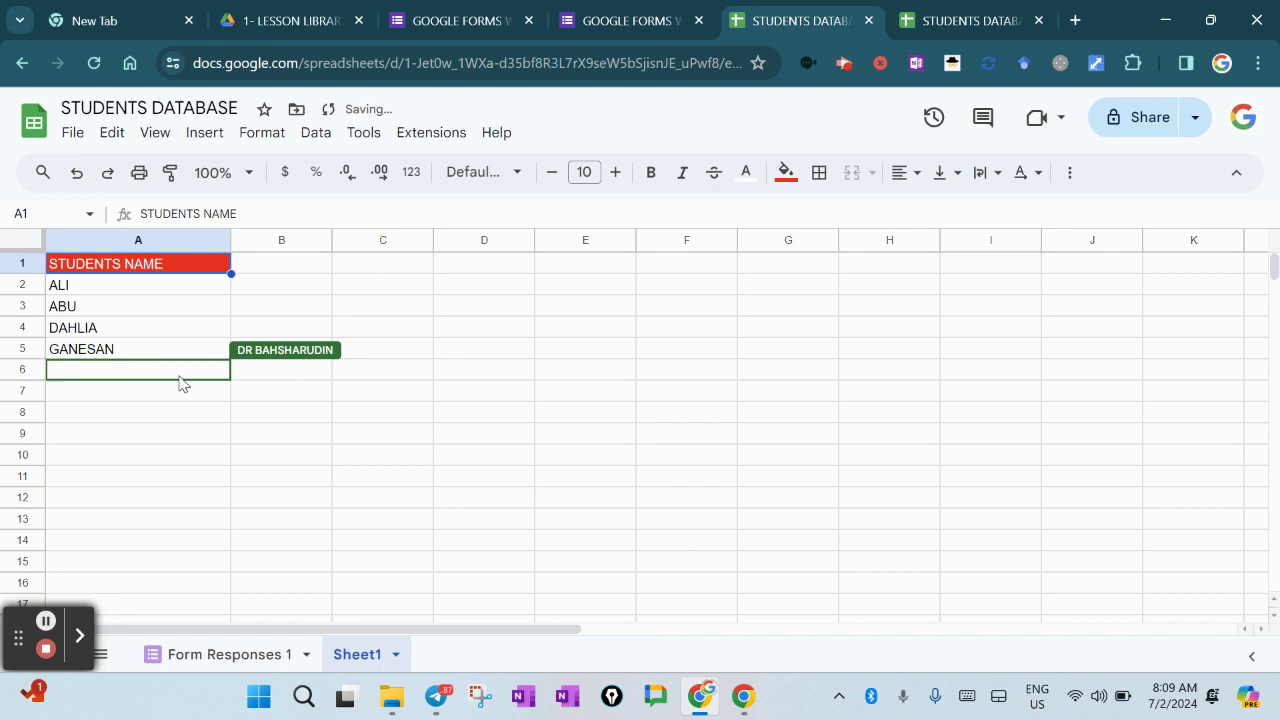
{"action": "left_click", "coordinate": [178, 377]}
{"action": "type", "text": "JIHAIDA"}
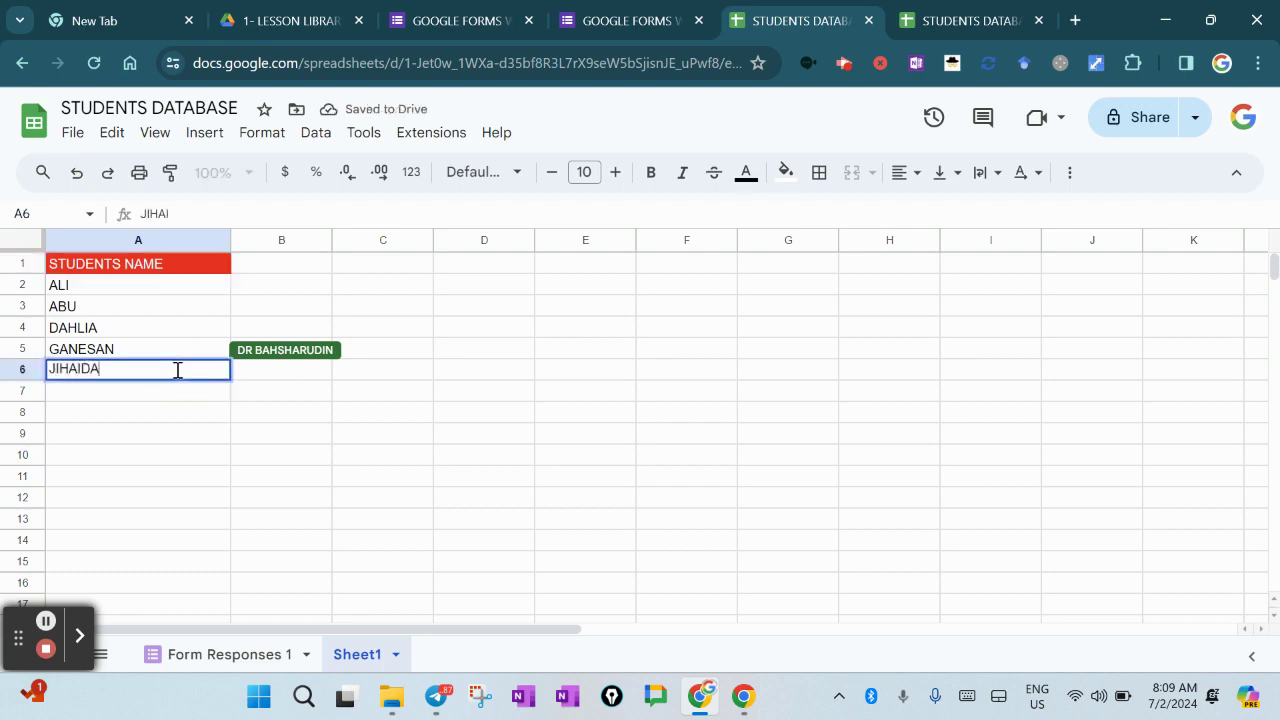
{"action": "key", "text": "BackSpace"}
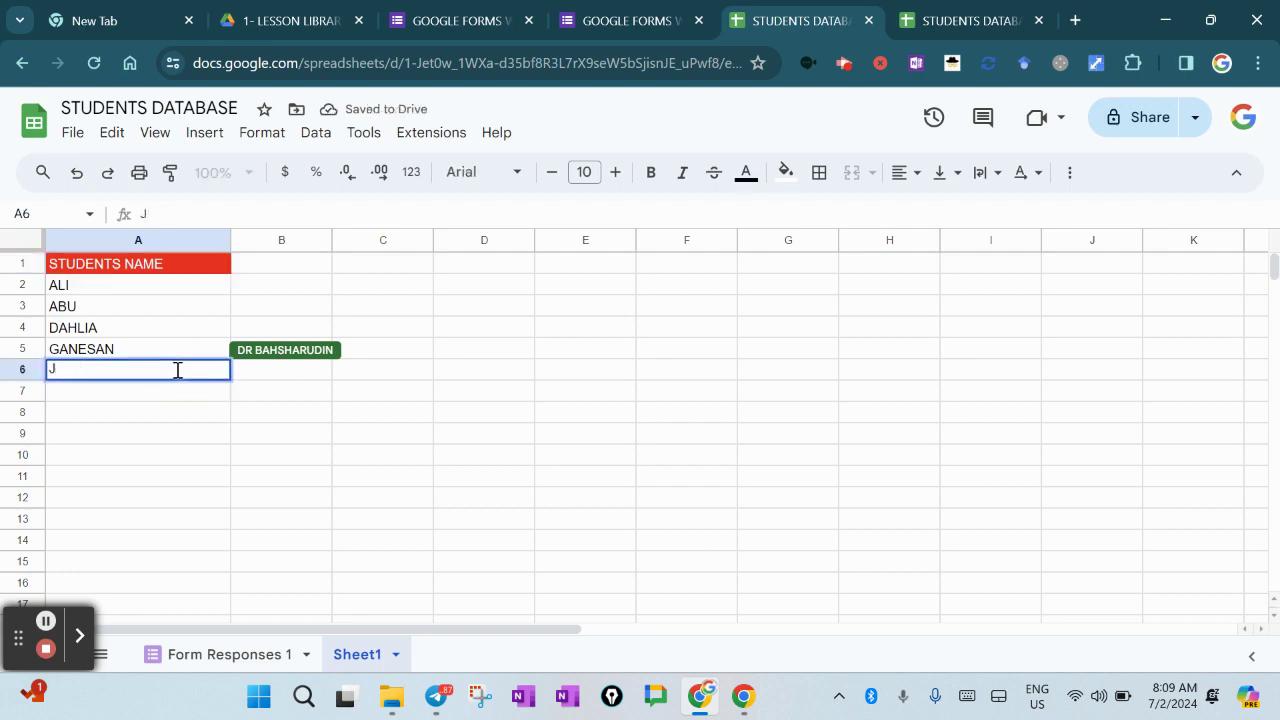
{"action": "type", "text": "UHAIDDA"}
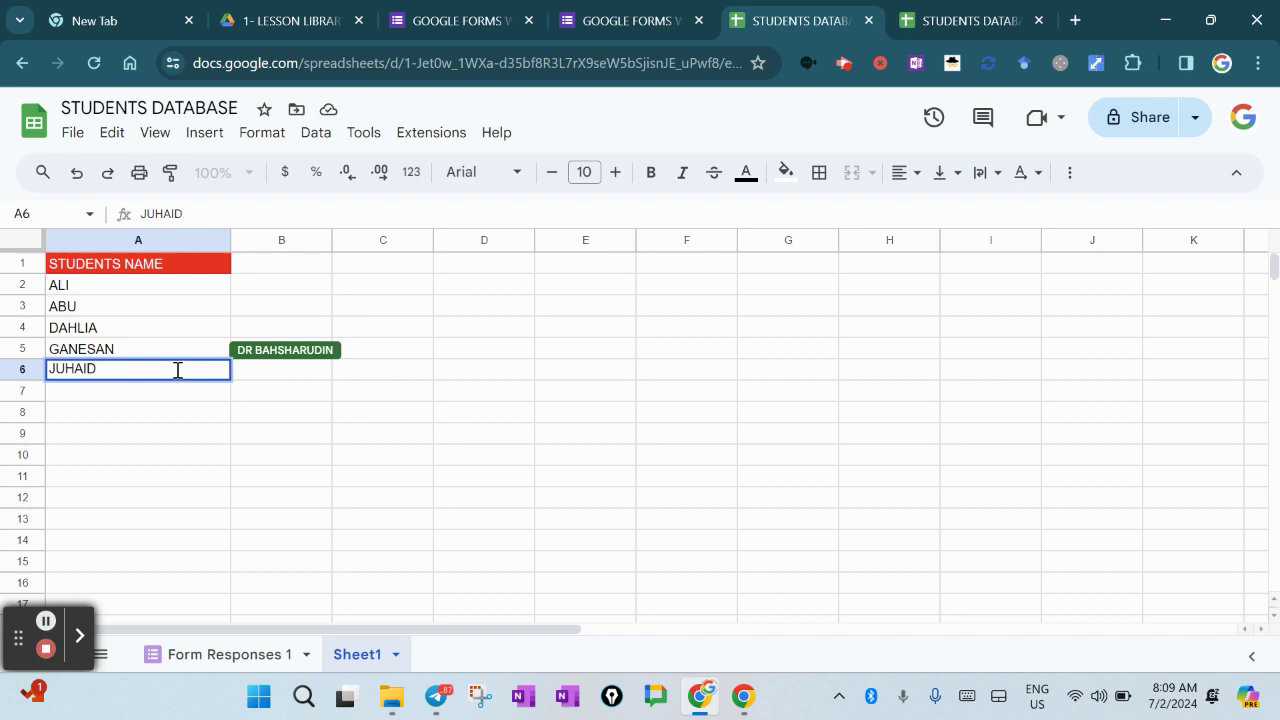
{"action": "key", "text": "Return"}
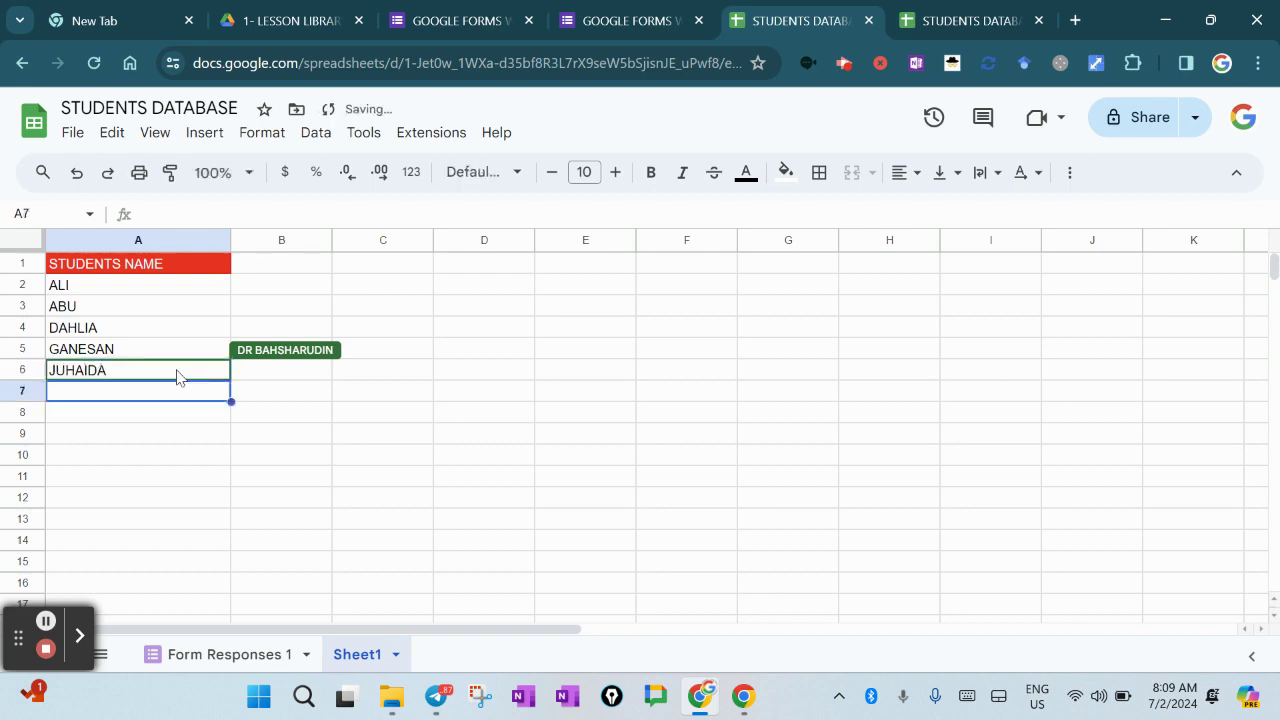
{"action": "type", "text": "JOAN TAN"}
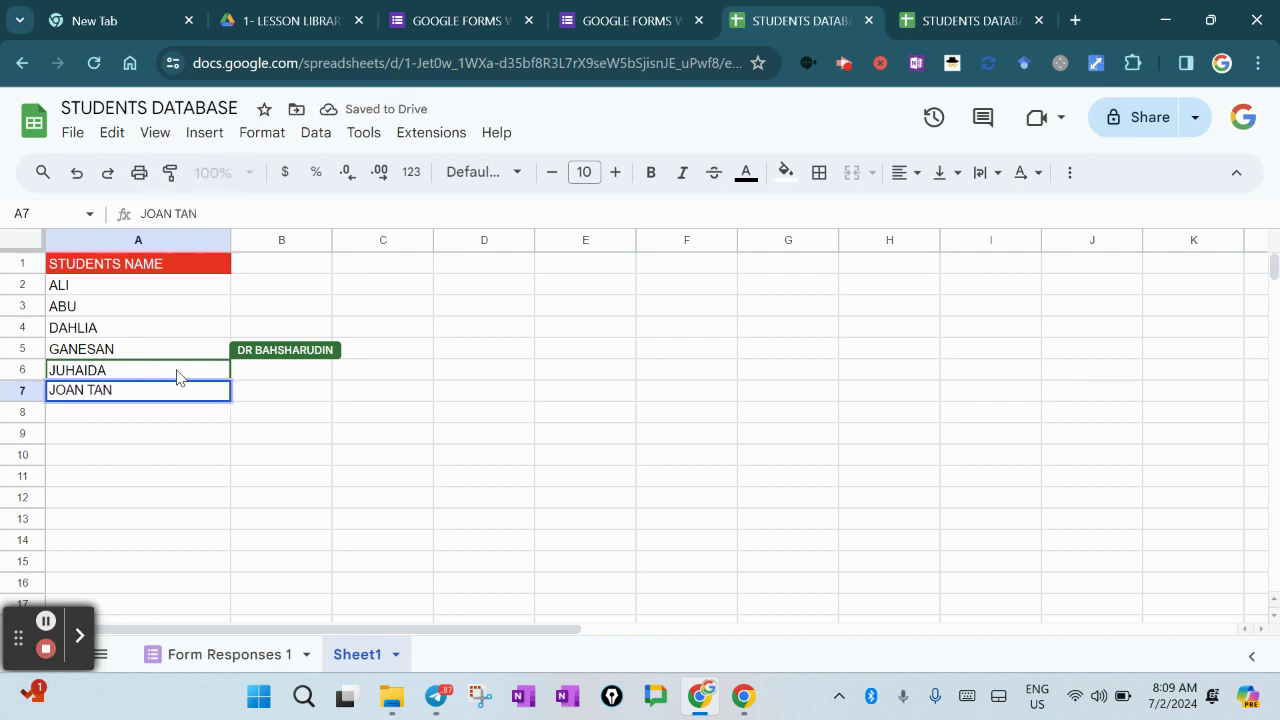
{"action": "key", "text": "Return"}
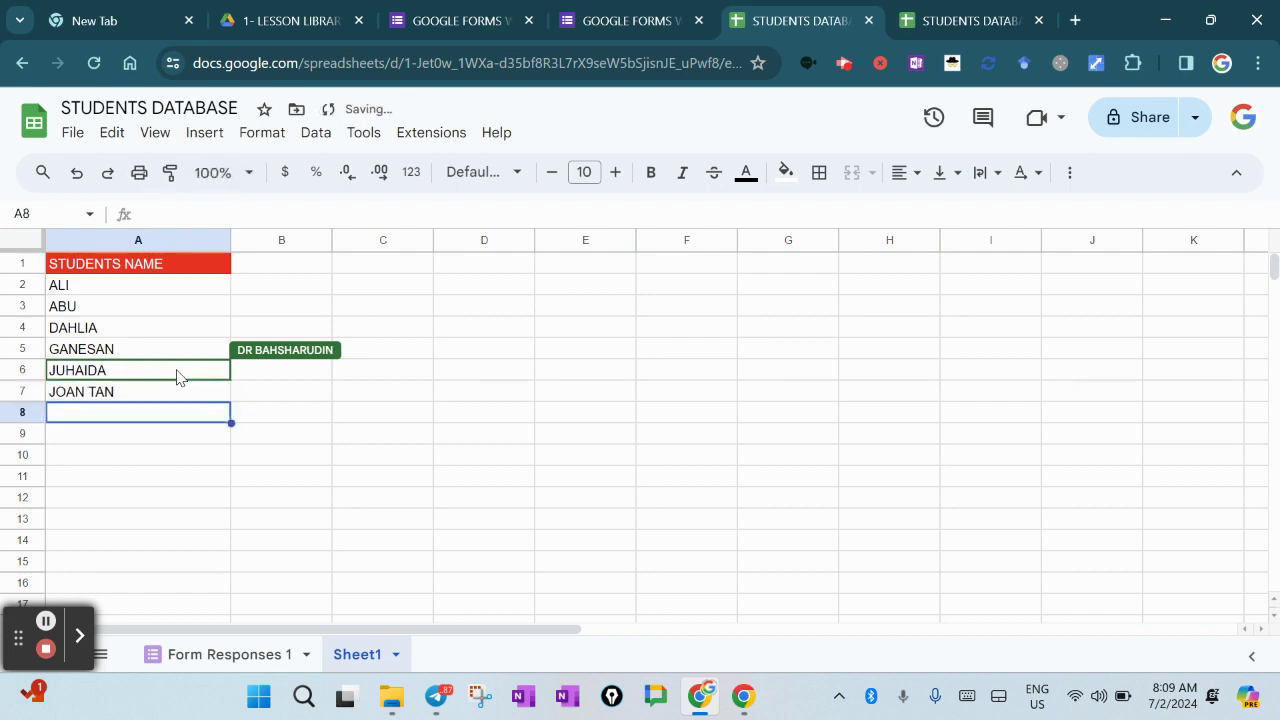
{"action": "type", "text": "STEP["}
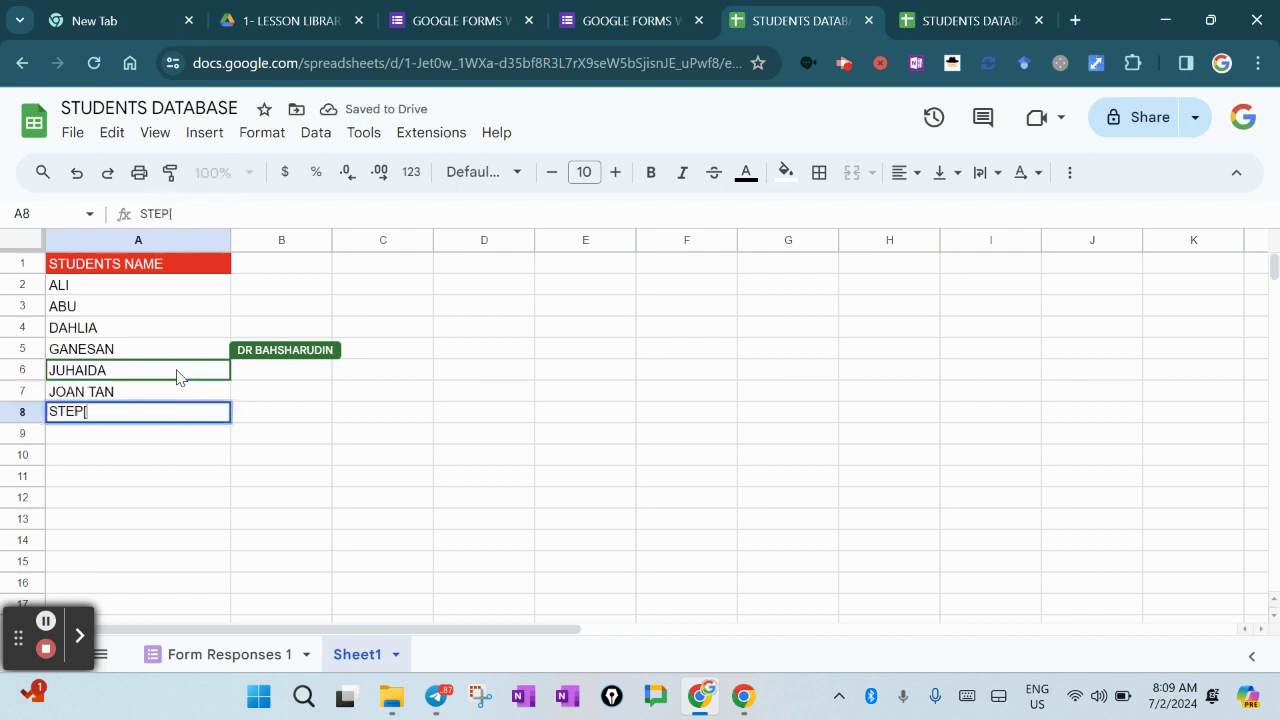
{"action": "type", "text": "H"}
{"action": "key", "text": "BackSpace"}
{"action": "key", "text": "BackSpace"}
{"action": "type", "text": "HANIE"}
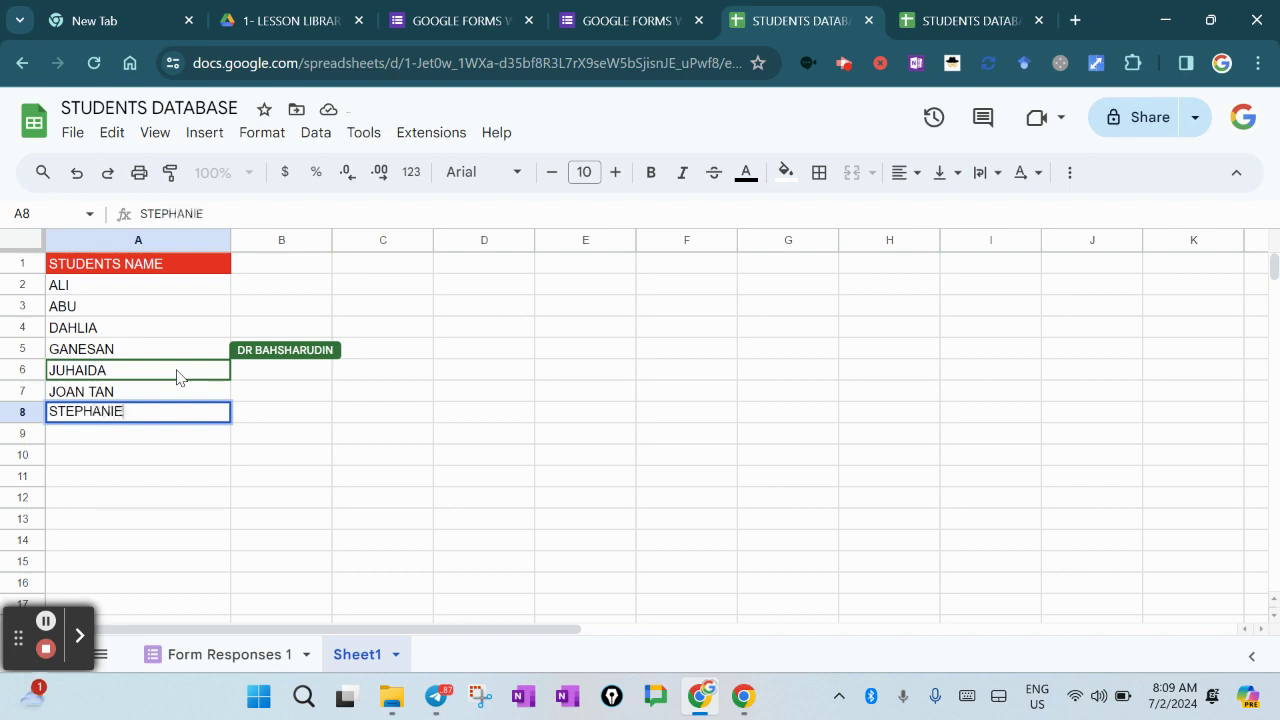
{"action": "key", "text": "Return"}
{"action": "type", "text": "SHARON"}
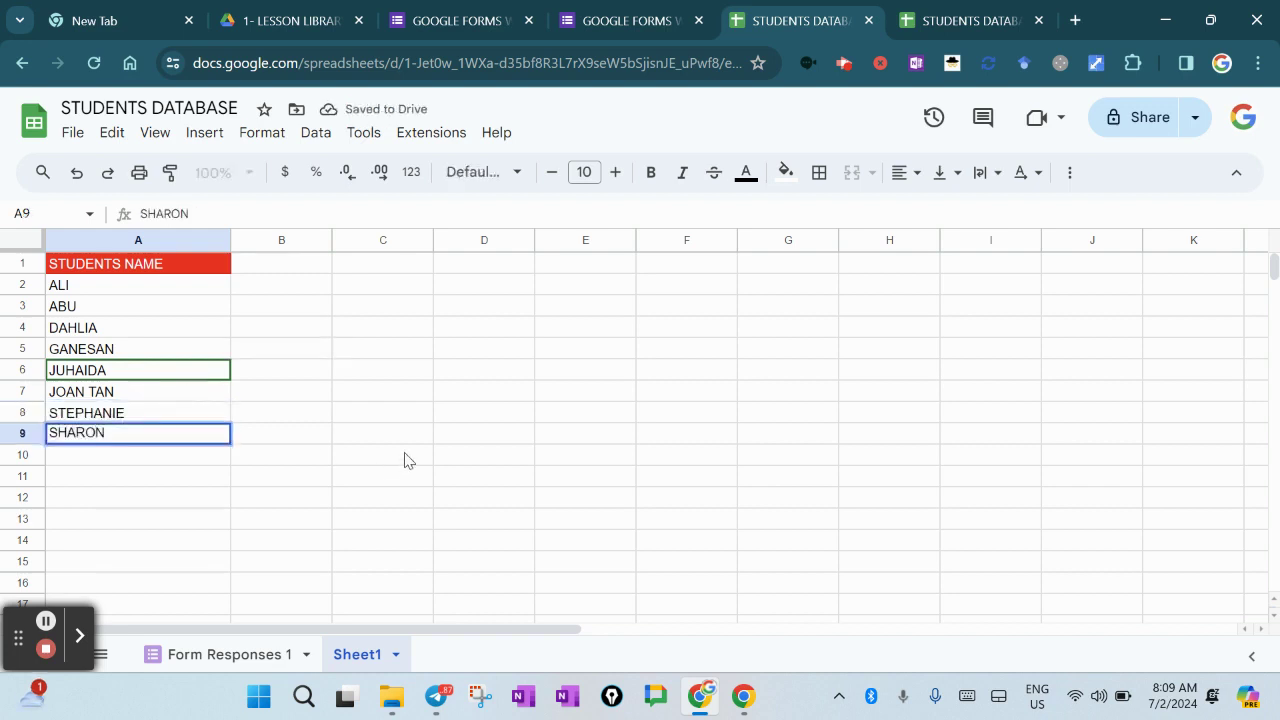
Step: Finish SHARON, select the eight names ALI to SHARON, and return to the form's questions
{"action": "left_click", "coordinate": [405, 456]}
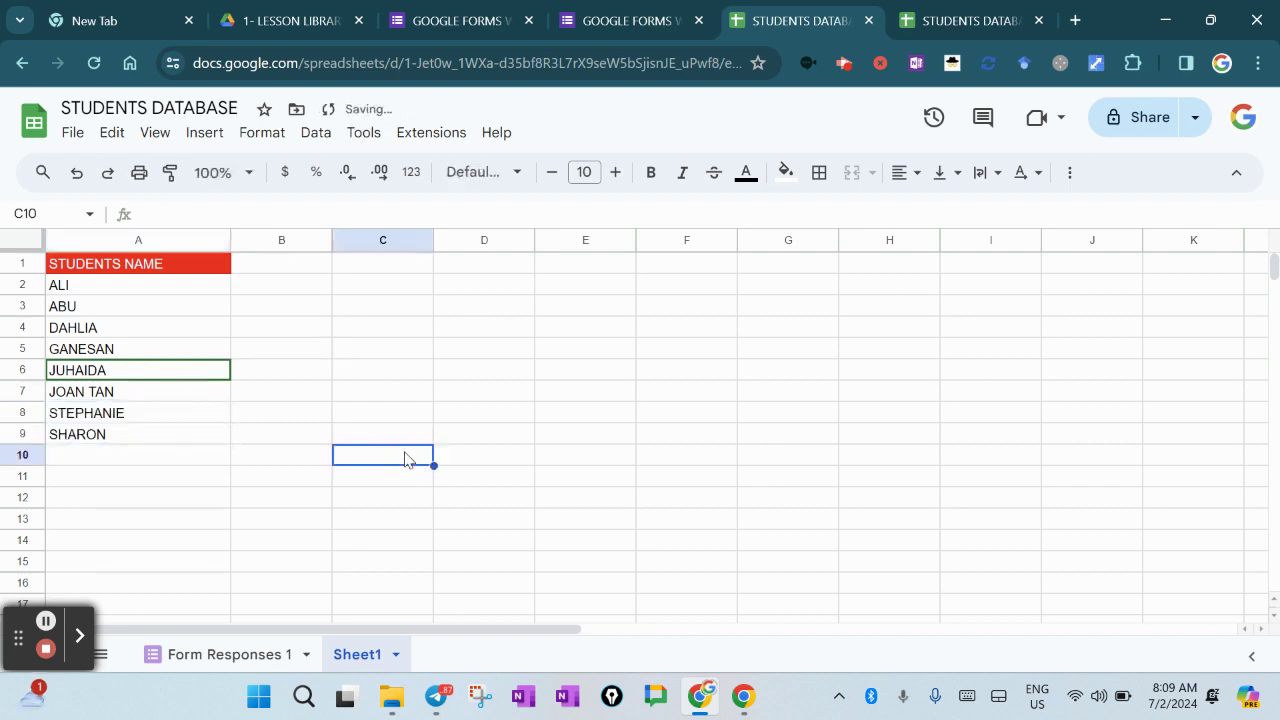
{"action": "left_click_drag", "start_coordinate": [192, 287], "coordinate": [183, 440]}
{"action": "left_click", "coordinate": [616, 21]}
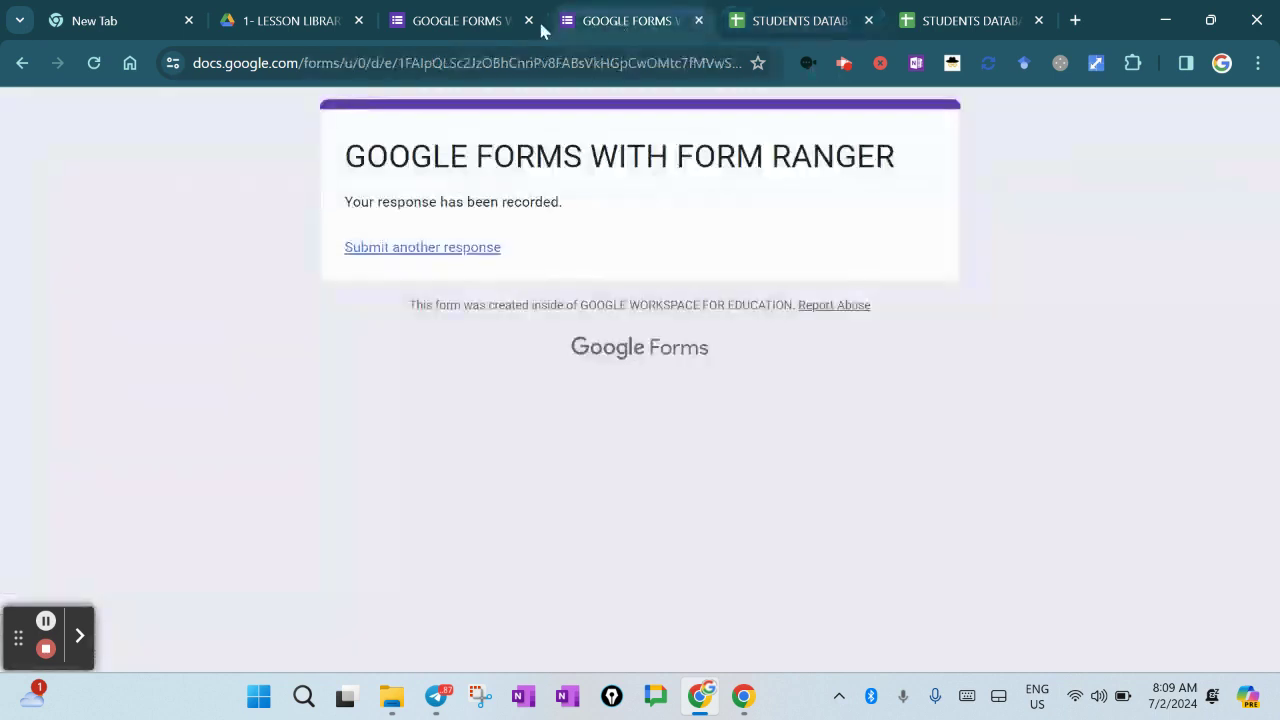
{"action": "left_click", "coordinate": [462, 22]}
{"action": "left_click", "coordinate": [563, 172]}
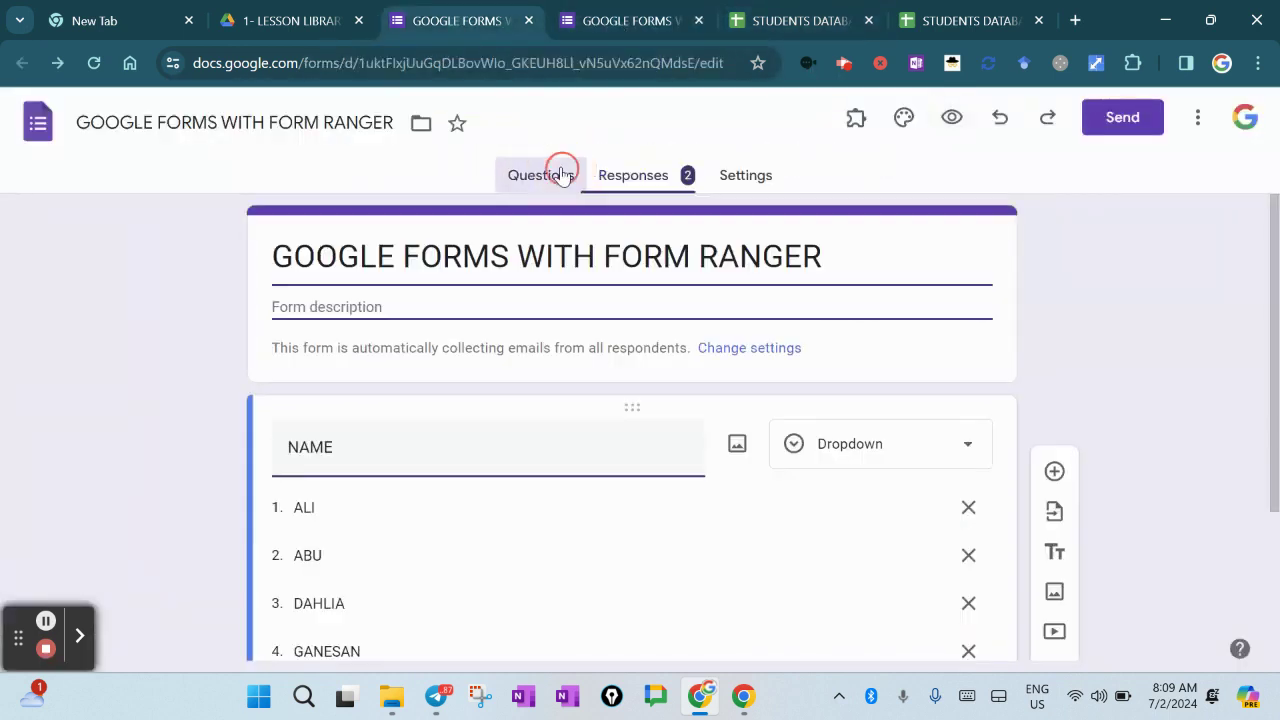
{"action": "scroll", "coordinate": [443, 520], "scroll_direction": "down", "scroll_amount": 2}
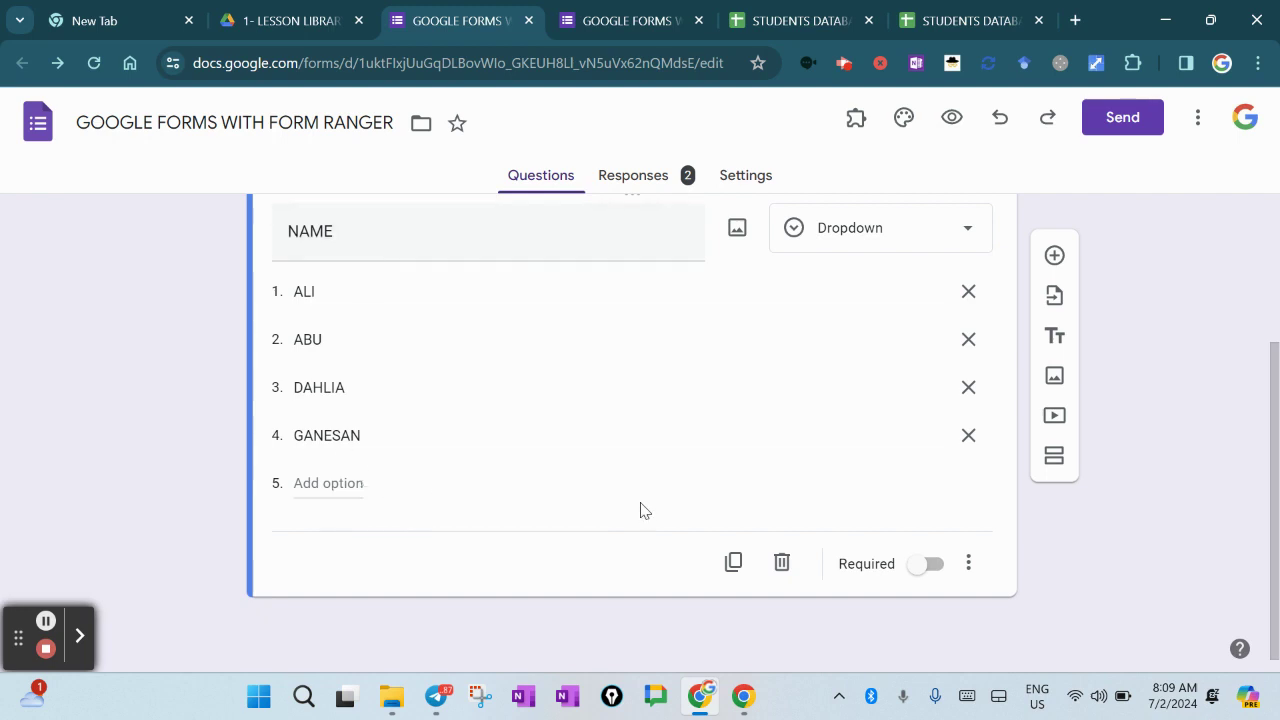
{"action": "scroll", "coordinate": [641, 510], "scroll_direction": "up", "scroll_amount": 2}
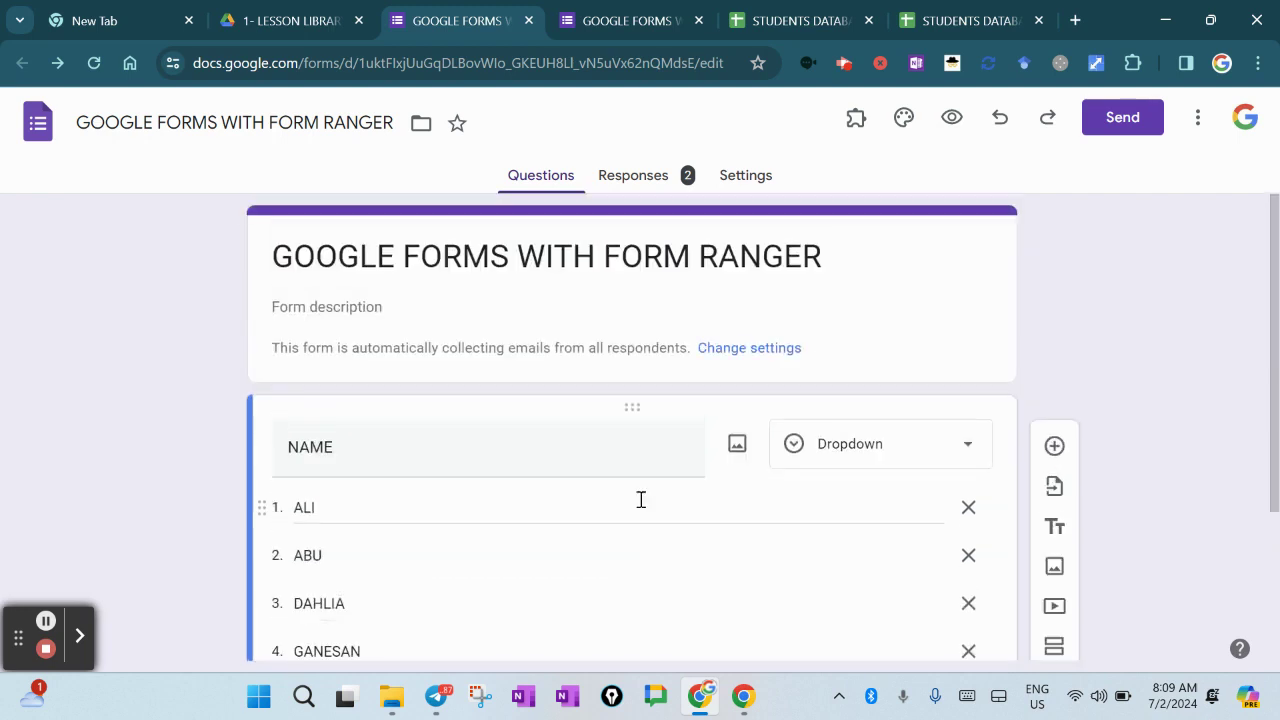
Step: Run Form Ranger from Add-ons to refresh the NAME dropdown, then close its sidebar
{"action": "left_click", "coordinate": [858, 120]}
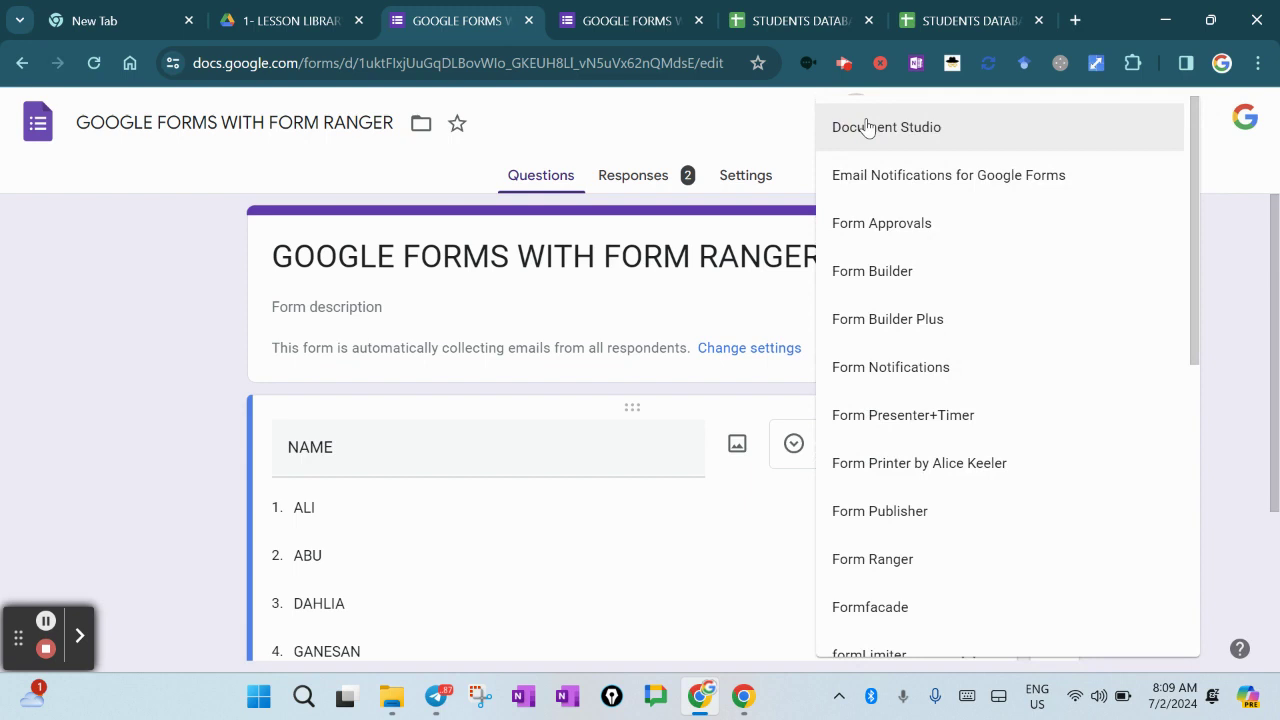
{"action": "left_click", "coordinate": [972, 563]}
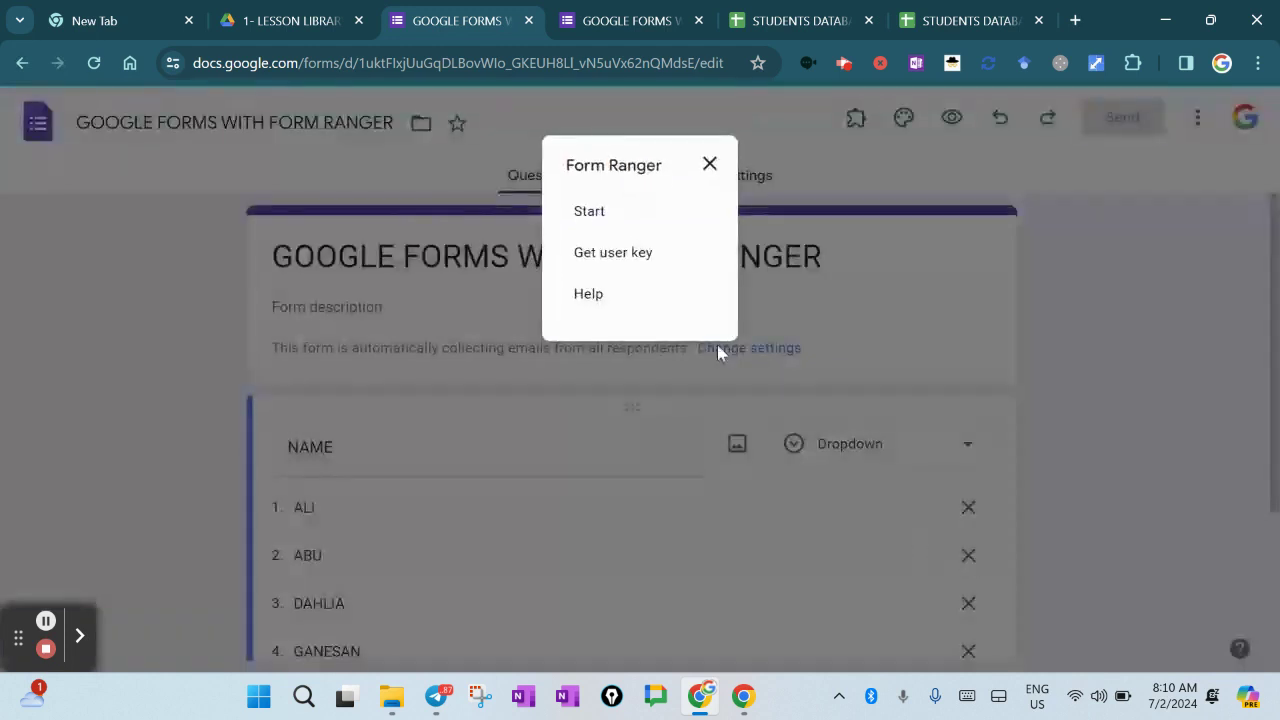
{"action": "left_click", "coordinate": [589, 212]}
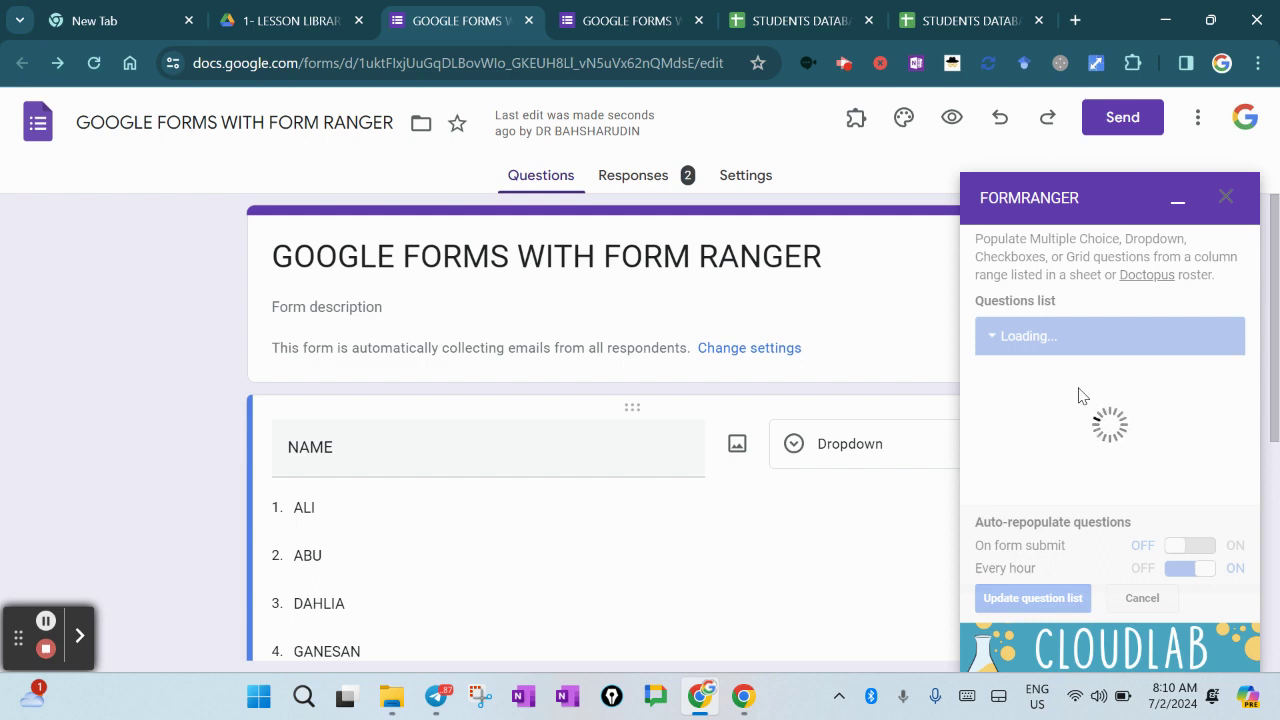
{"action": "scroll", "coordinate": [1276, 440], "scroll_direction": "down", "scroll_amount": 1}
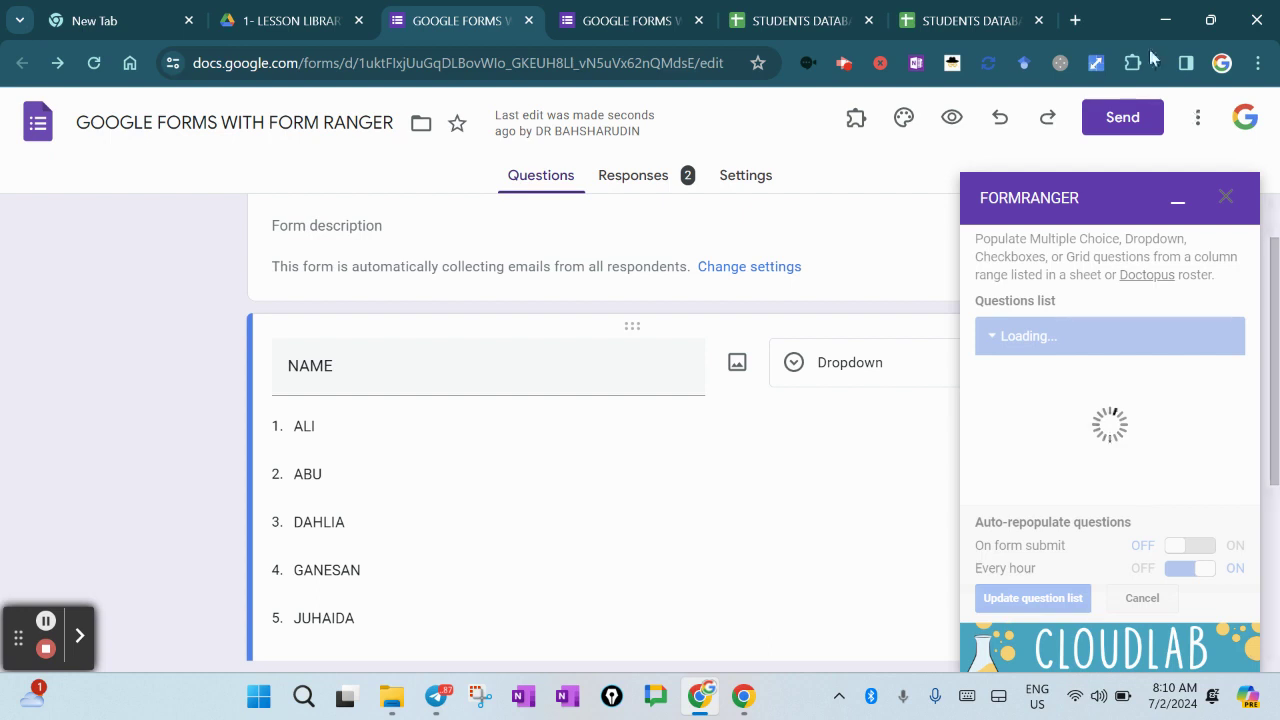
{"action": "left_click", "coordinate": [1225, 198]}
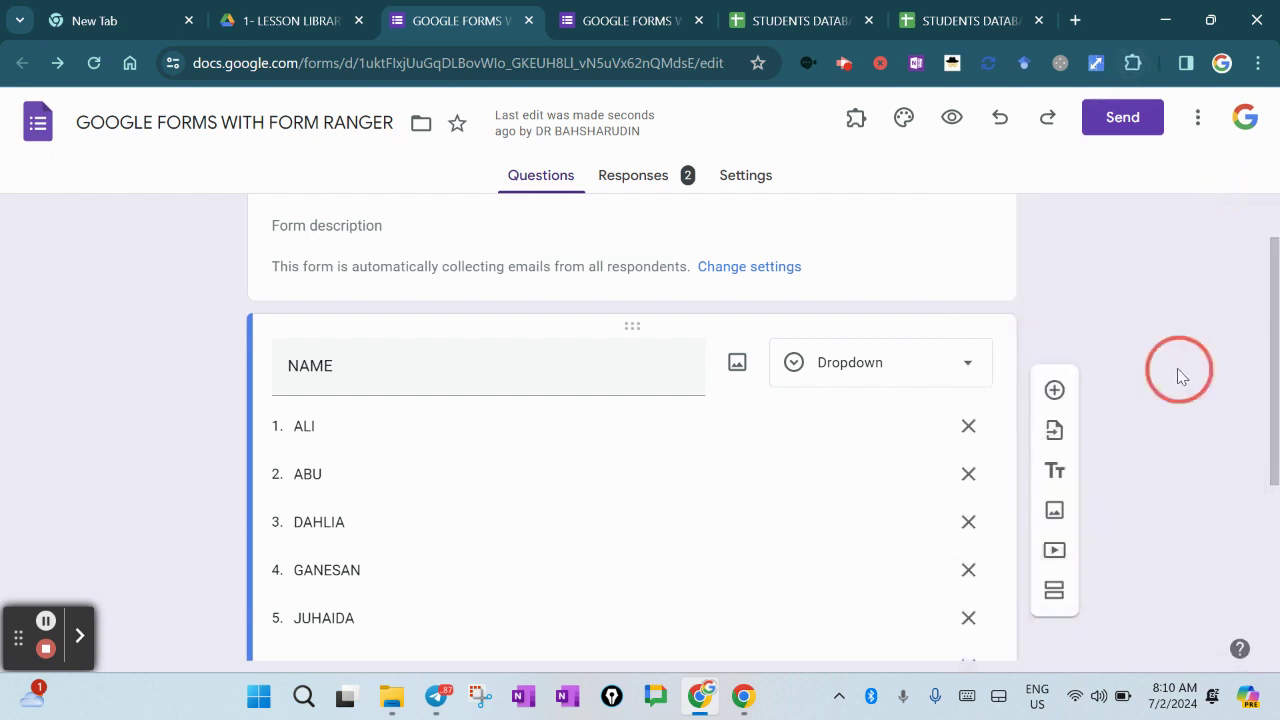
{"action": "scroll", "coordinate": [1177, 368], "scroll_direction": "down", "scroll_amount": 1}
{"action": "mouse_move", "coordinate": [741, 704]}
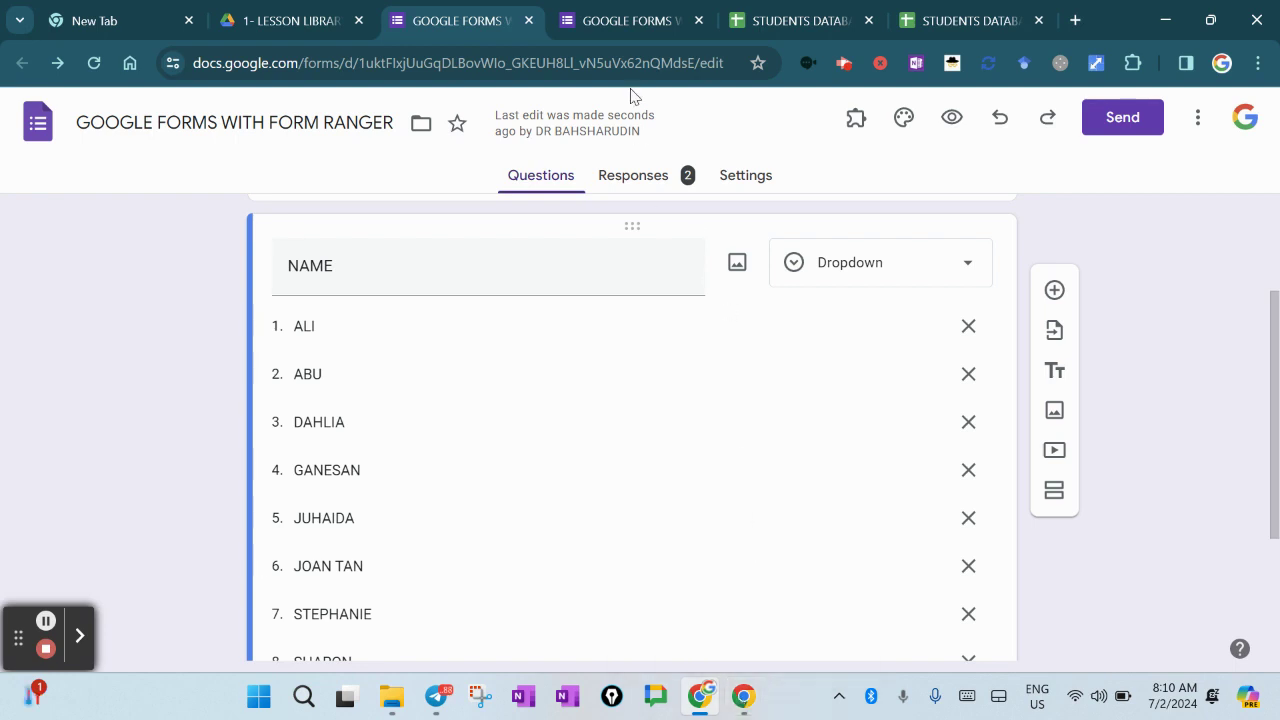
Step: Start Form Ranger again and edit the NAME question's range, previewing ALI through SHARON
{"action": "scroll", "coordinate": [900, 230], "scroll_direction": "up", "scroll_amount": 1}
{"action": "left_click", "coordinate": [857, 120]}
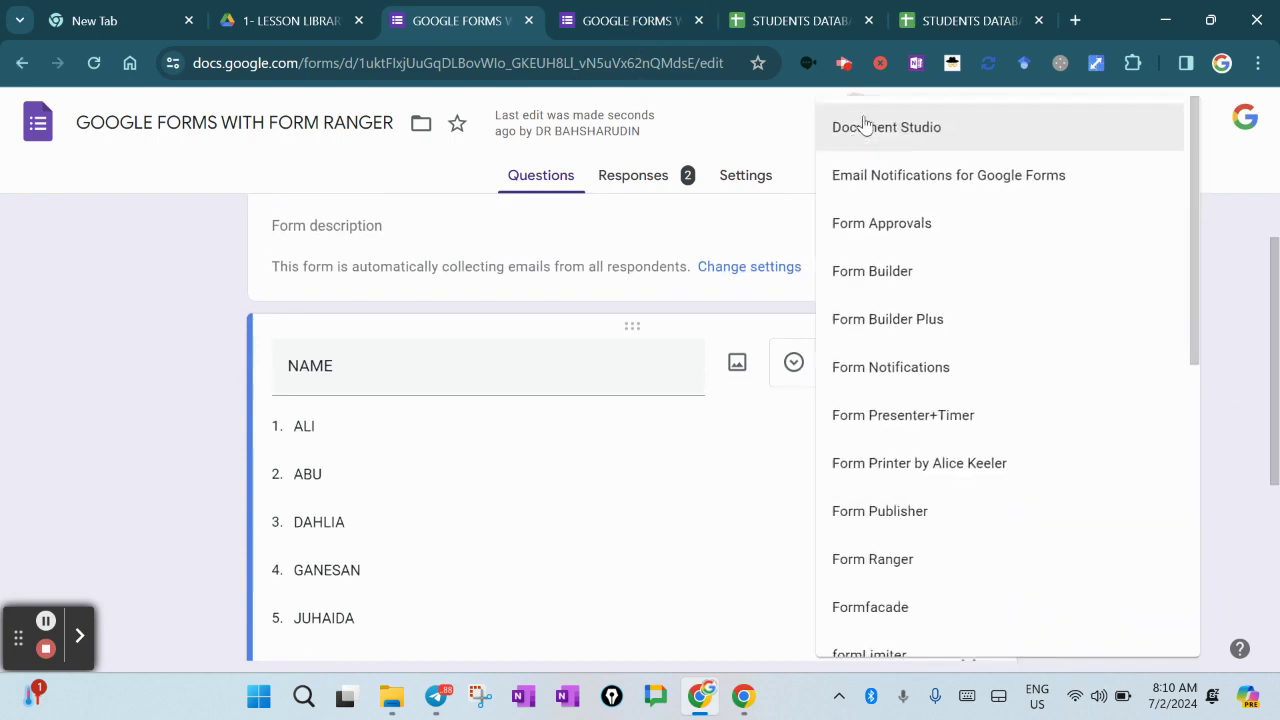
{"action": "left_click", "coordinate": [927, 563]}
{"action": "left_click", "coordinate": [594, 214]}
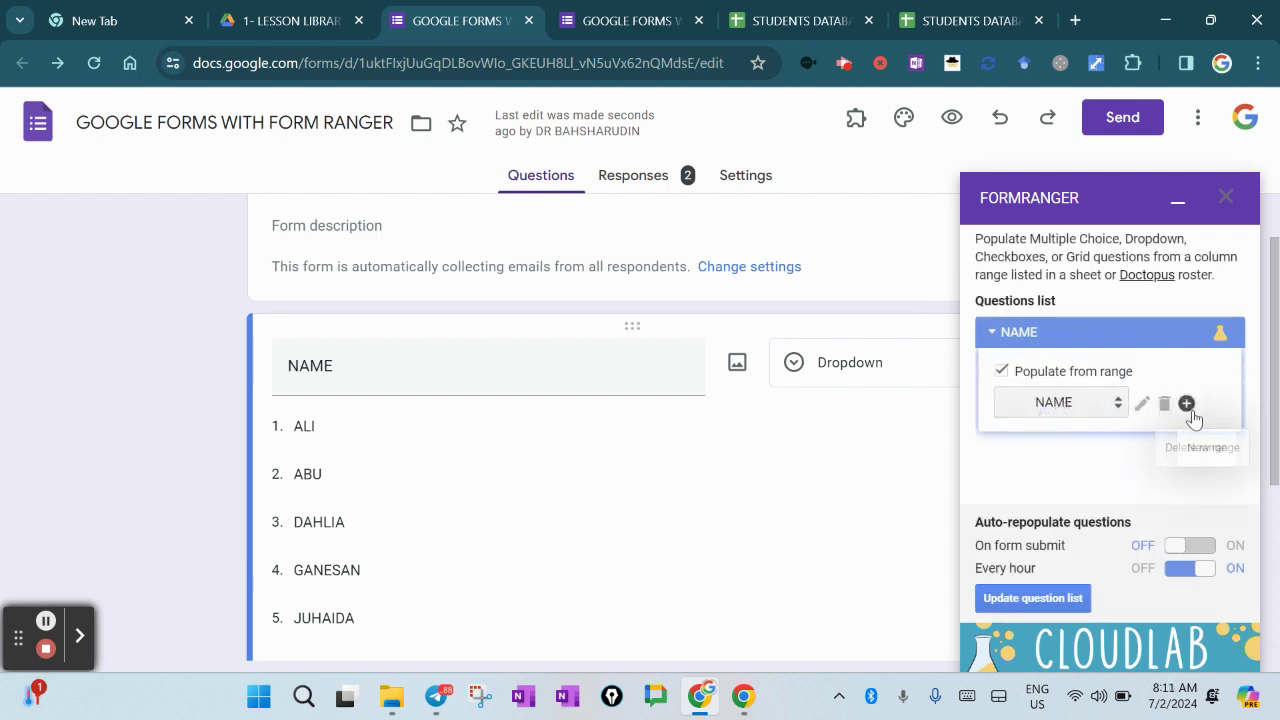
{"action": "left_click", "coordinate": [1141, 405]}
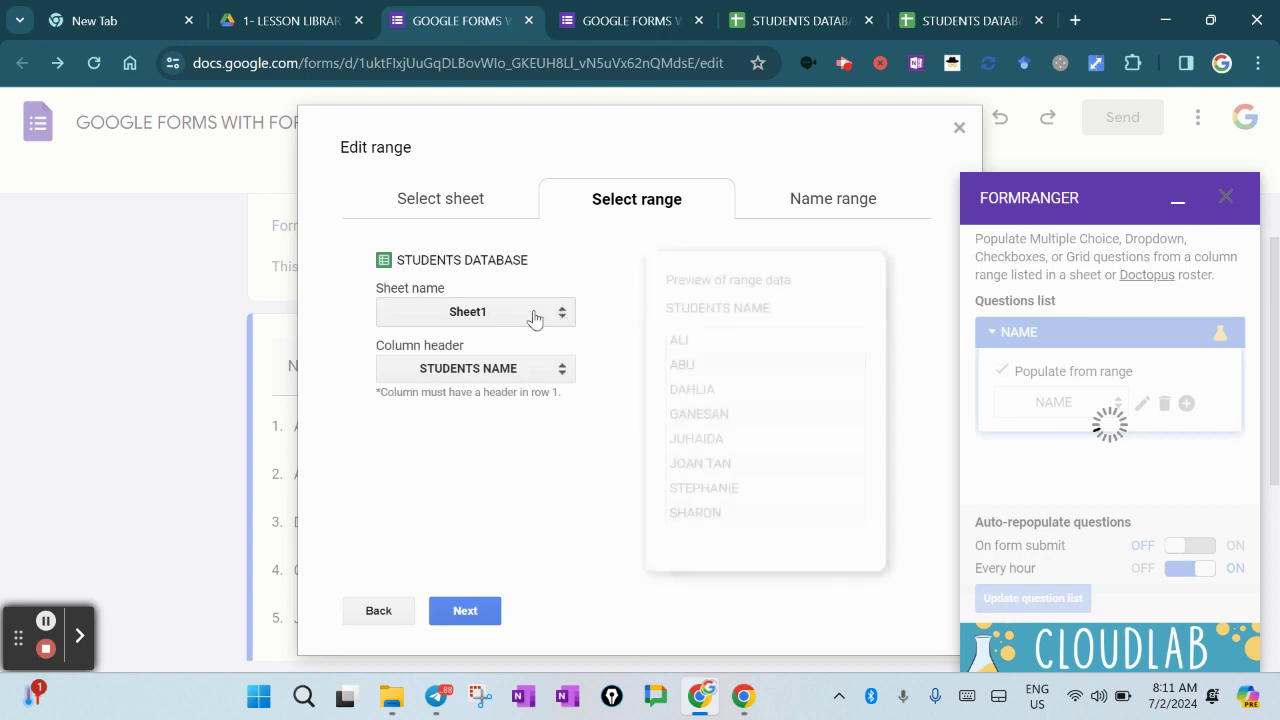
Step: Look over the Form Responses 1 sheet, then return to the NAME range editor
{"action": "left_click", "coordinate": [846, 22]}
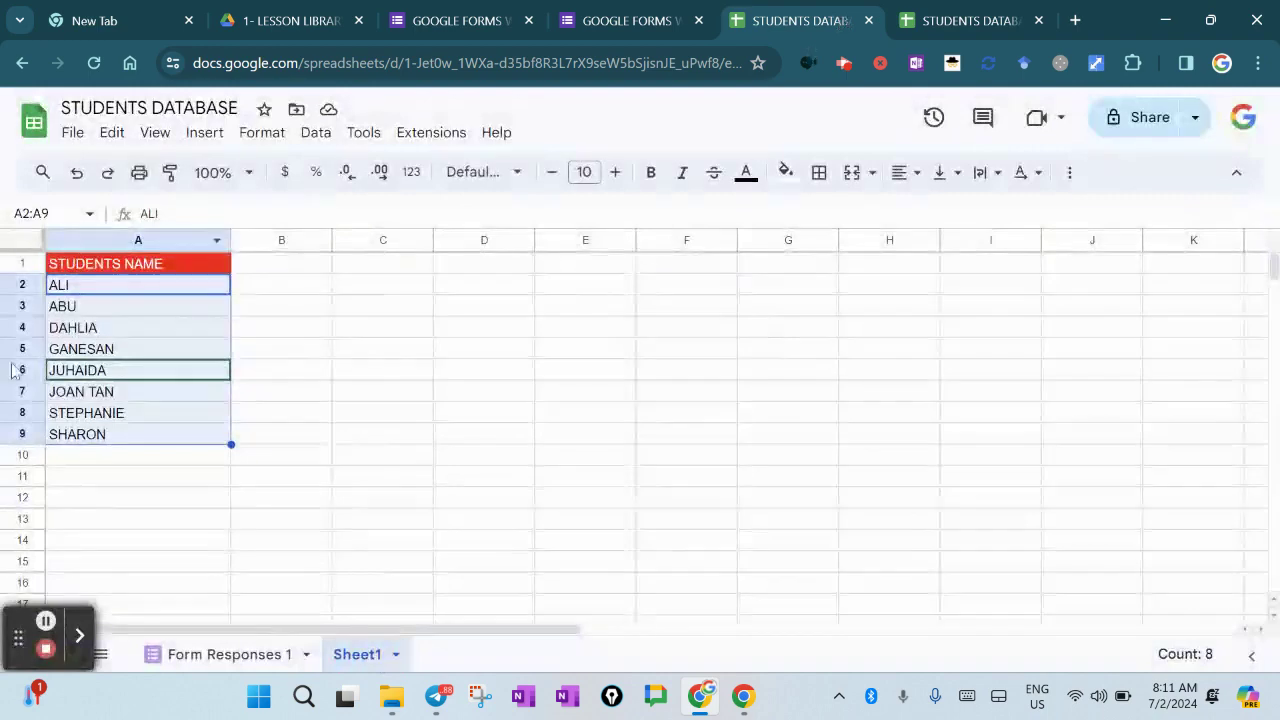
{"action": "left_click", "coordinate": [229, 656]}
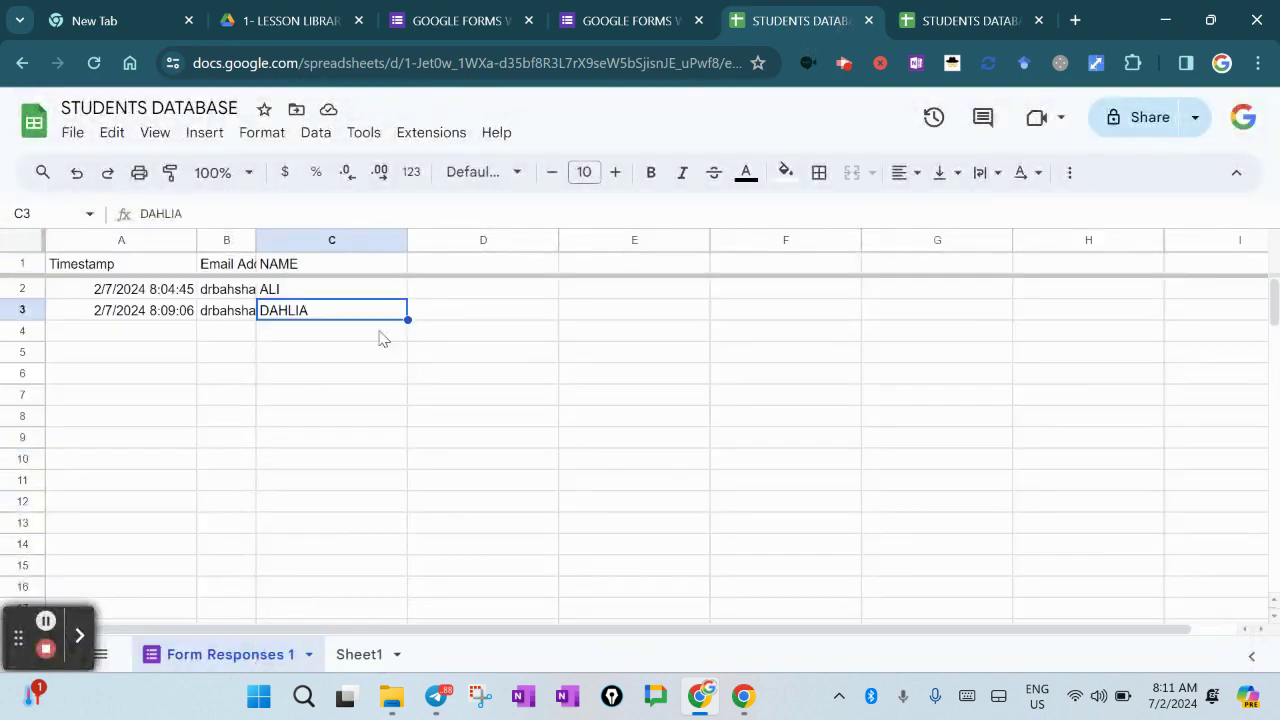
{"action": "left_click", "coordinate": [459, 27]}
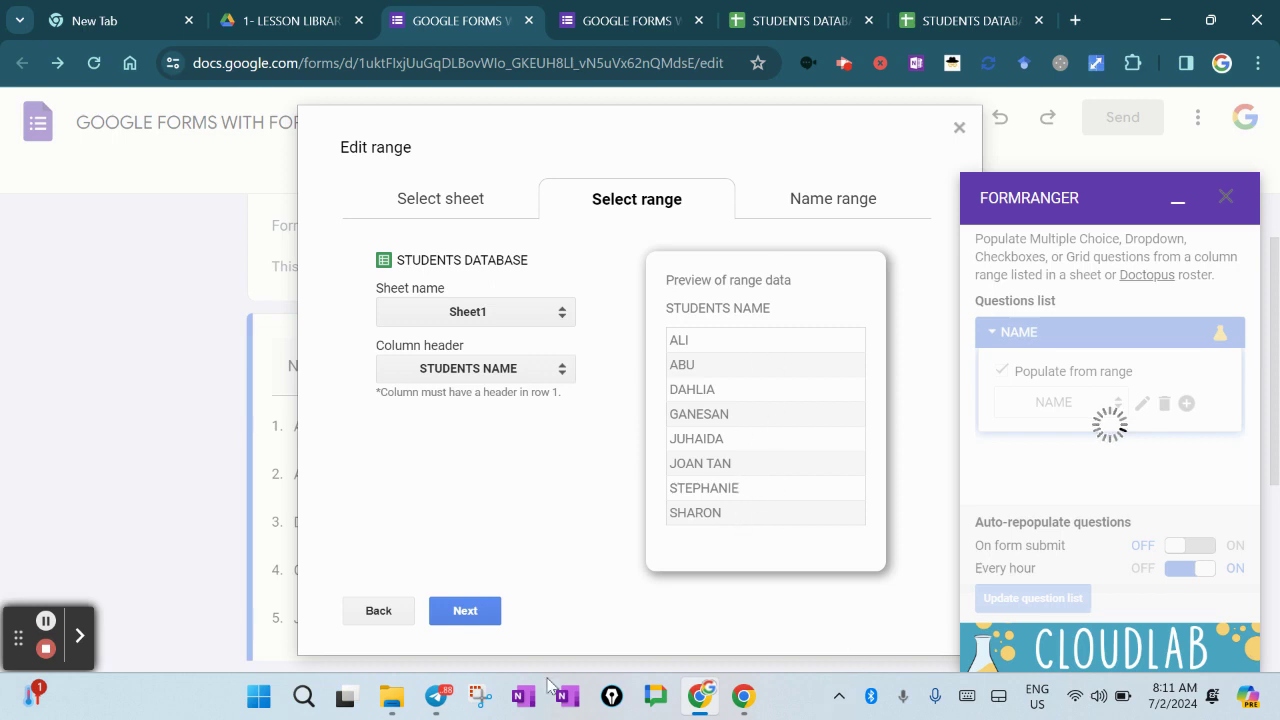
Step: Name the STUDENTS NAME range NAME and save it to populate the dropdown
{"action": "left_click", "coordinate": [472, 615]}
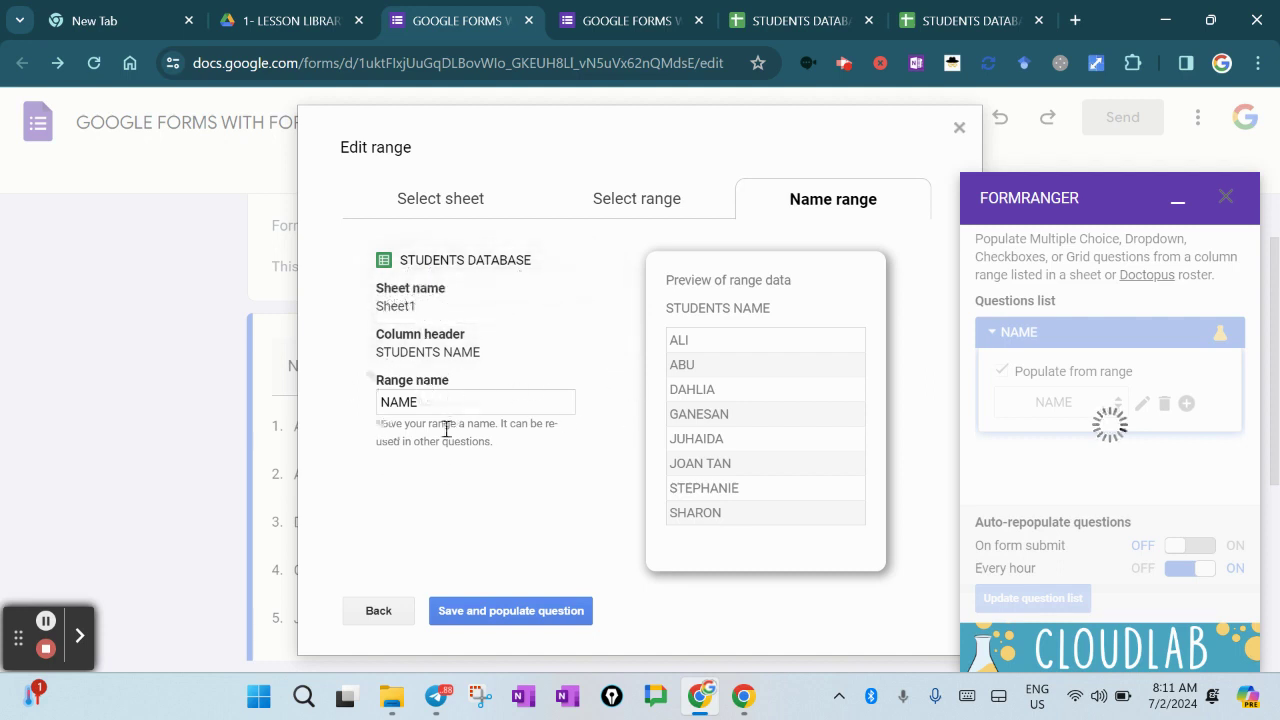
{"action": "left_click_drag", "start_coordinate": [434, 405], "coordinate": [329, 405]}
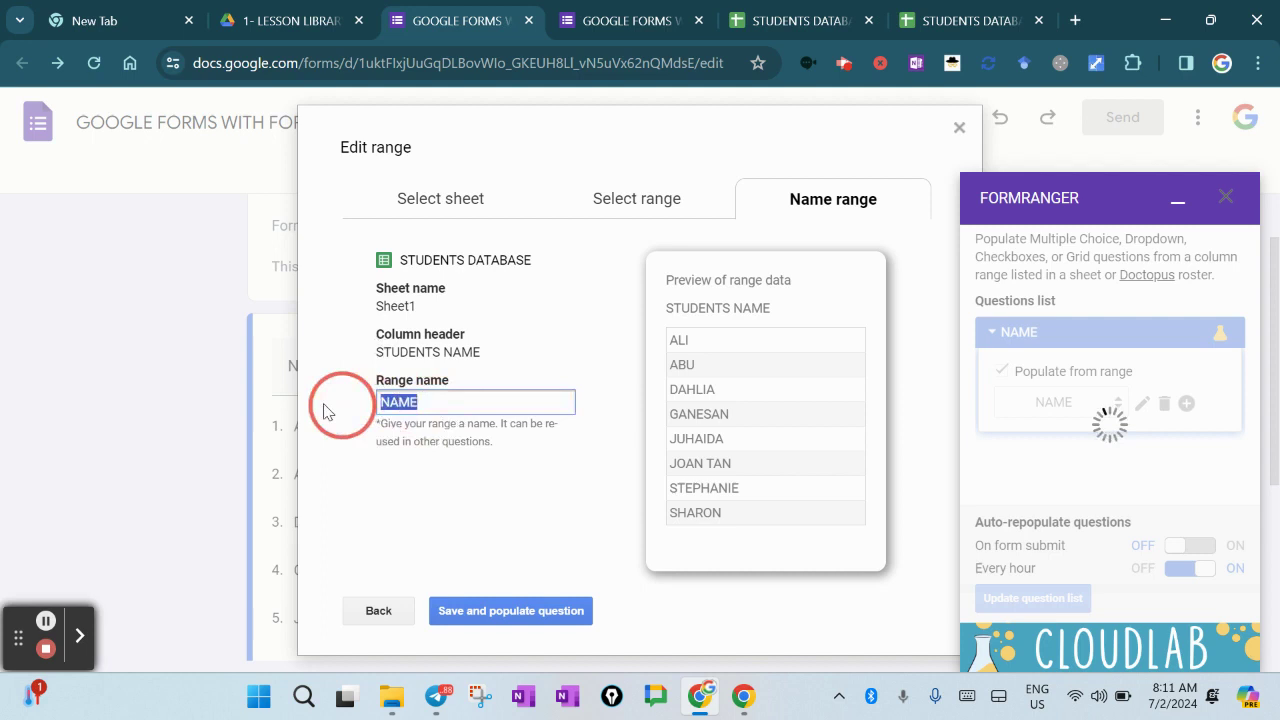
{"action": "left_click", "coordinate": [540, 617]}
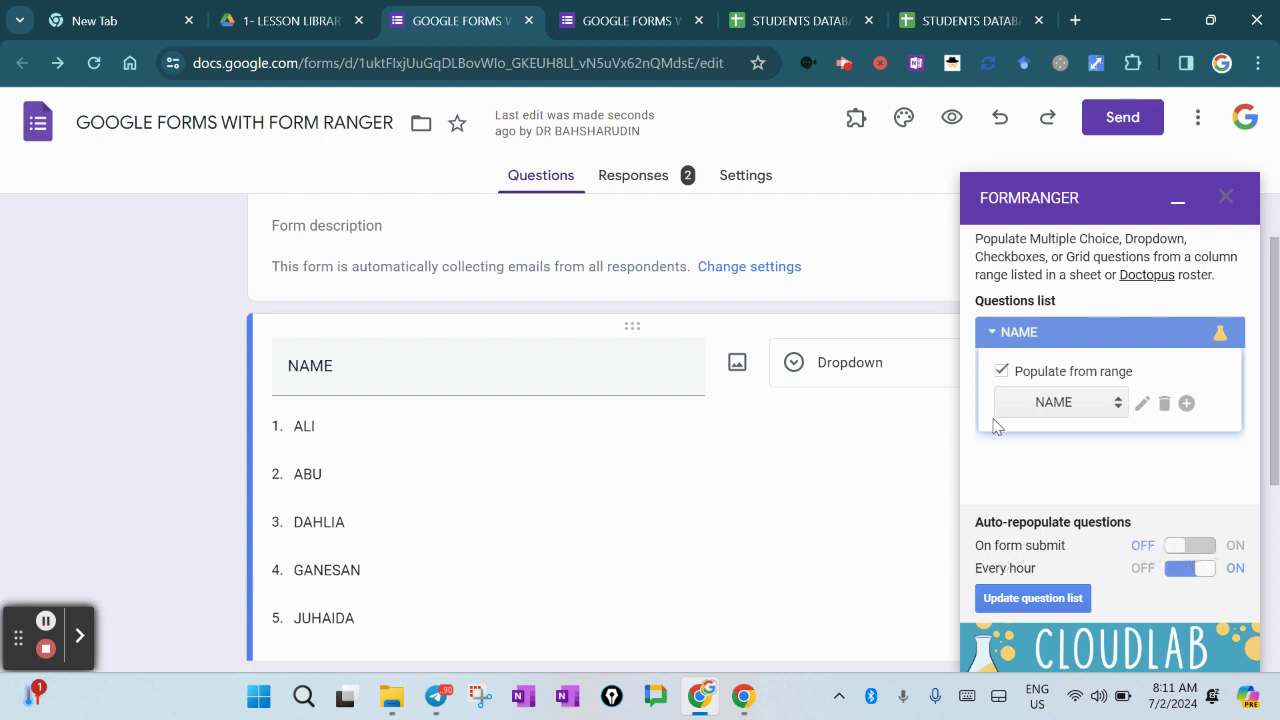
Step: Update the question list, check the live dropdown shows all eight names, then view the spreadsheet
{"action": "left_click", "coordinate": [1057, 605]}
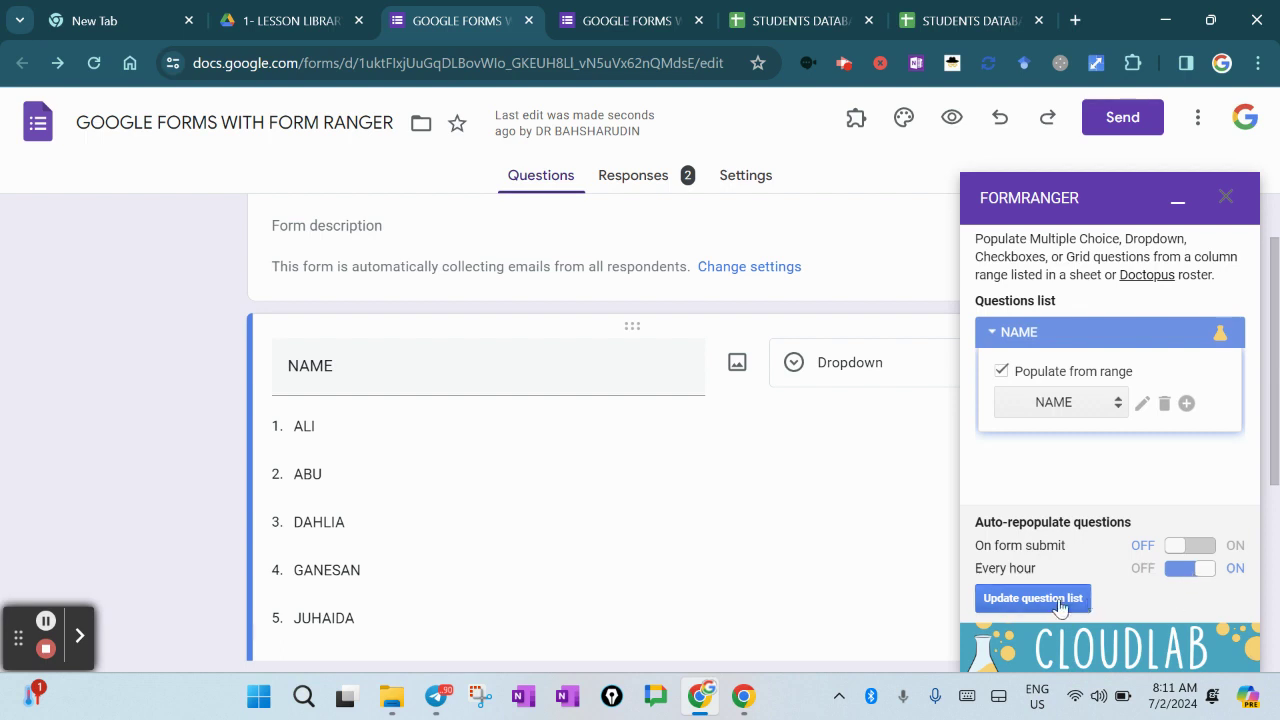
{"action": "left_click", "coordinate": [1228, 199]}
{"action": "scroll", "coordinate": [666, 566], "scroll_direction": "down", "scroll_amount": 3}
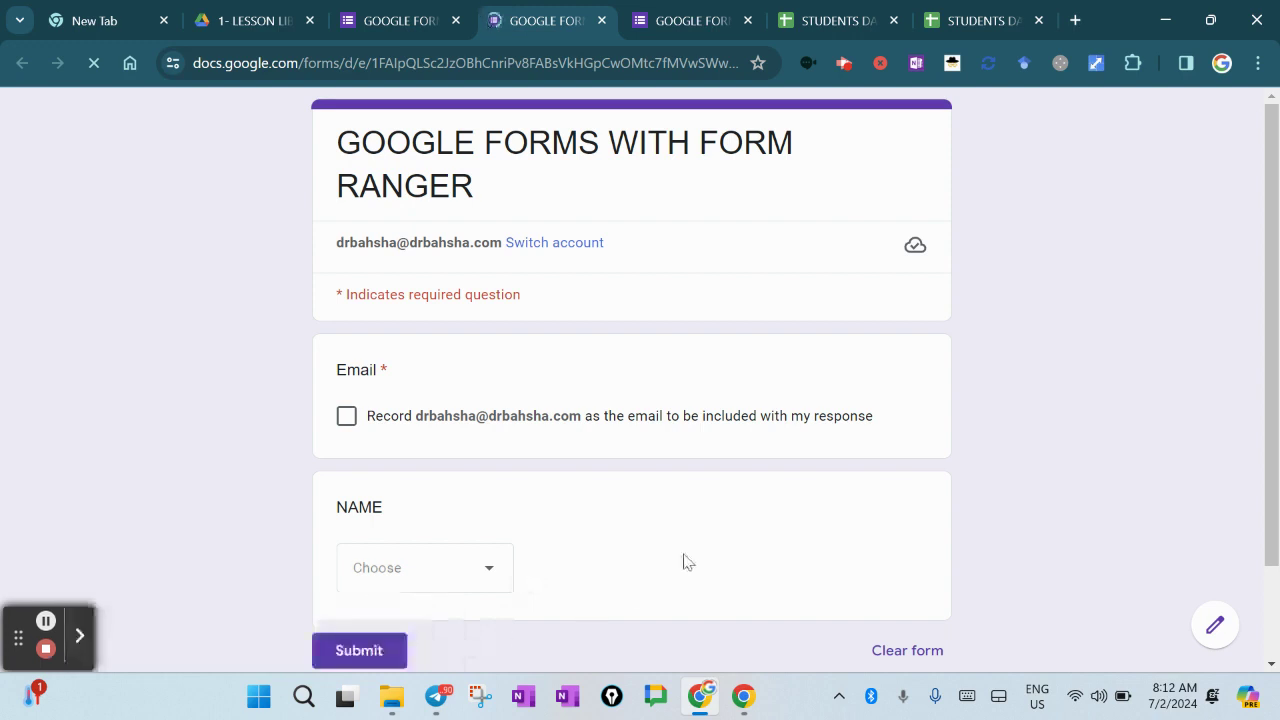
{"action": "left_click", "coordinate": [480, 481]}
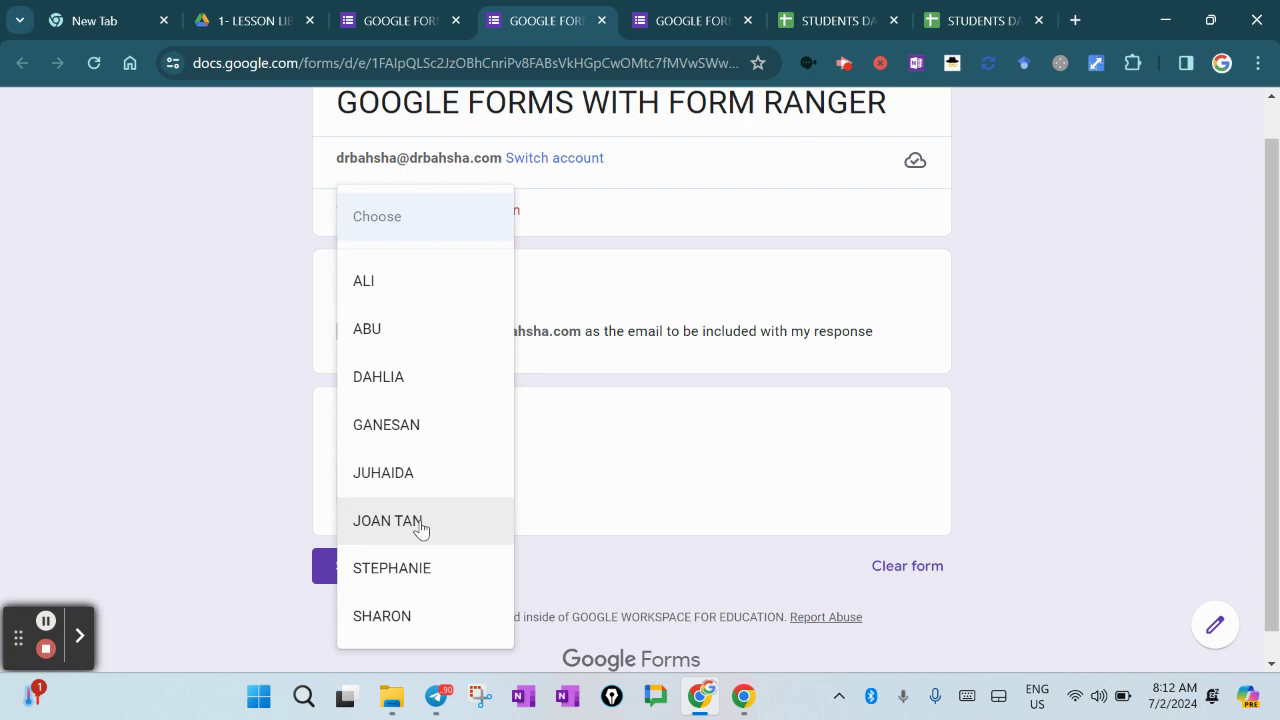
{"action": "left_click", "coordinate": [840, 21]}
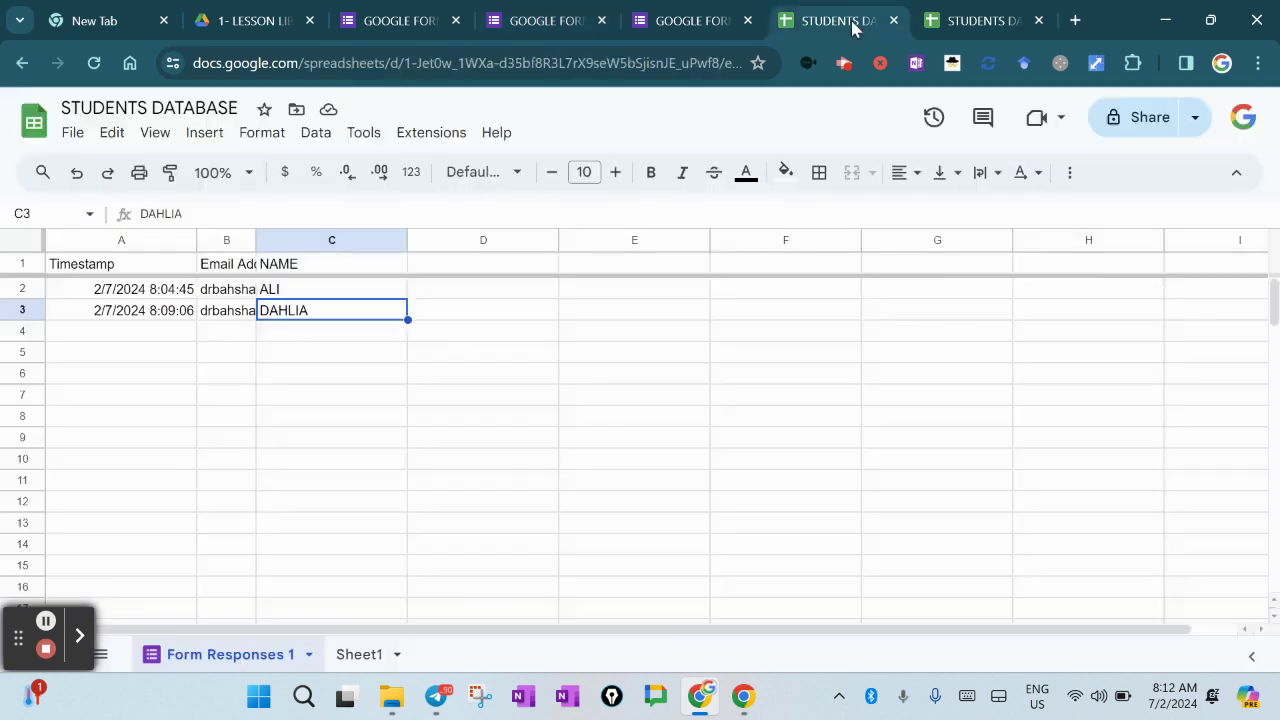
Step: Open Sheet1 and locate ALI and ABU in the STUDENTS NAME list
{"action": "left_click", "coordinate": [358, 656]}
{"action": "left_click", "coordinate": [450, 348]}
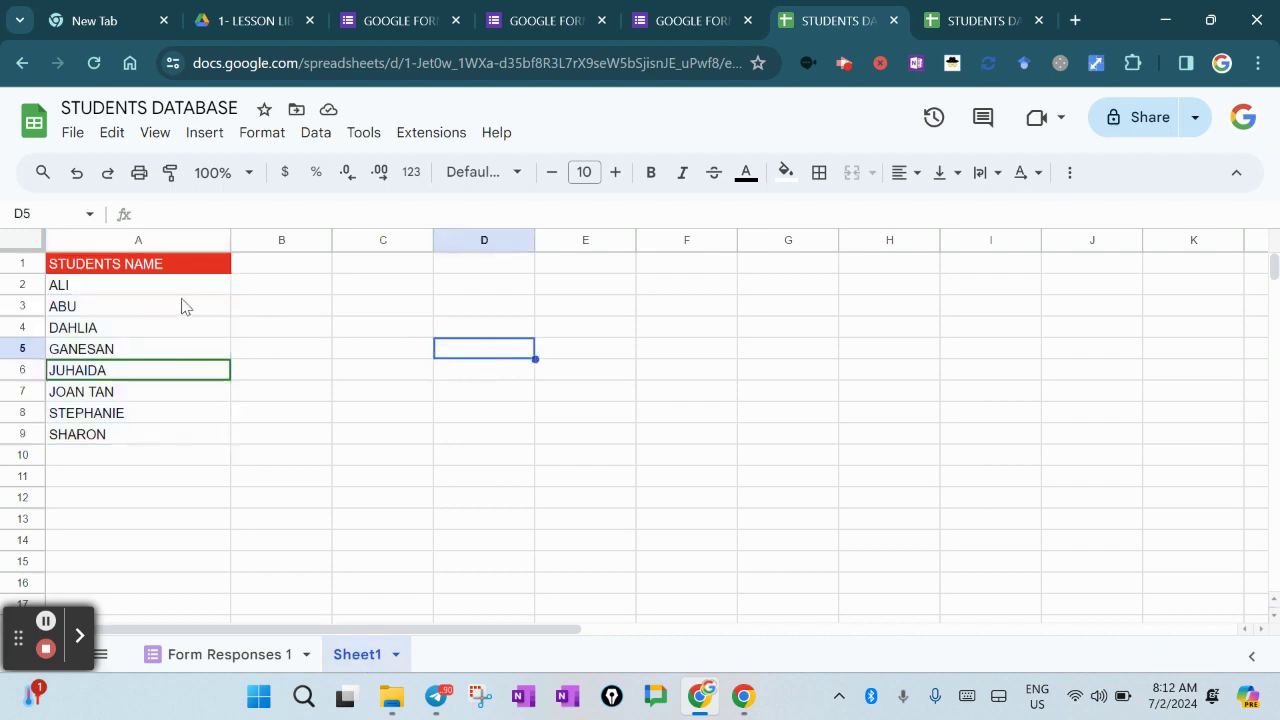
{"action": "left_click", "coordinate": [183, 306]}
{"action": "left_click", "coordinate": [189, 286]}
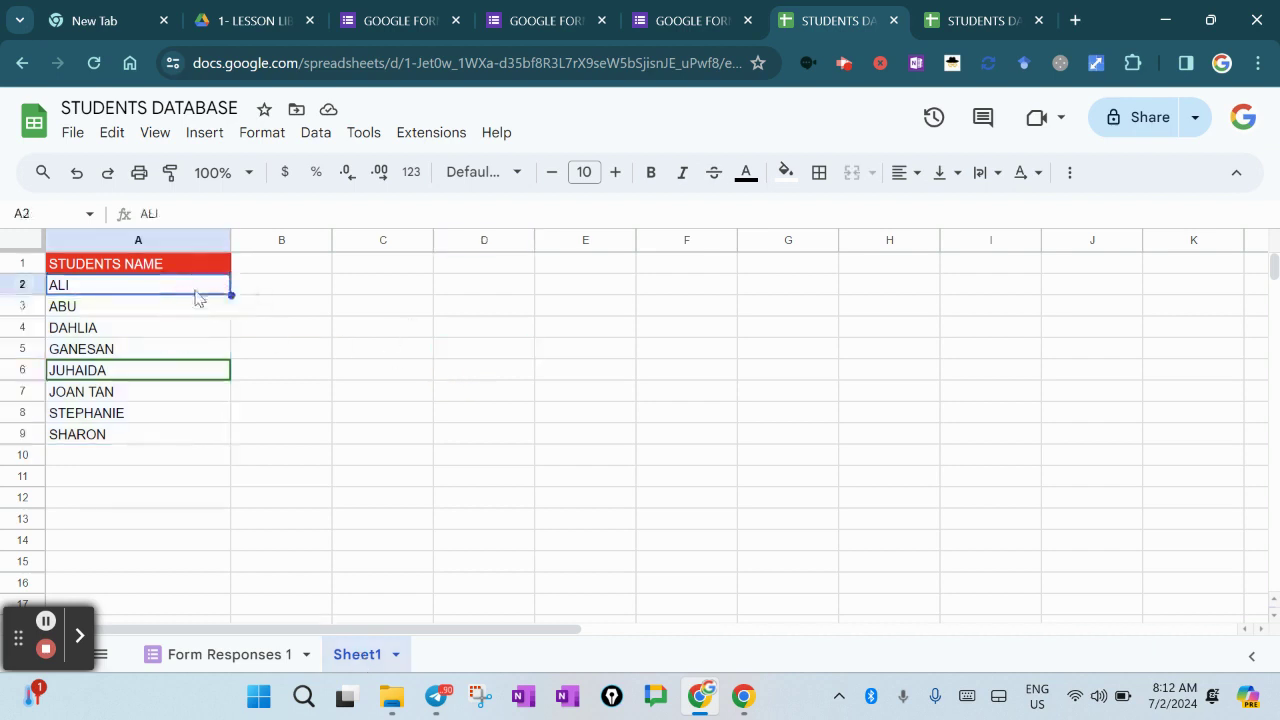
{"action": "left_click", "coordinate": [438, 350]}
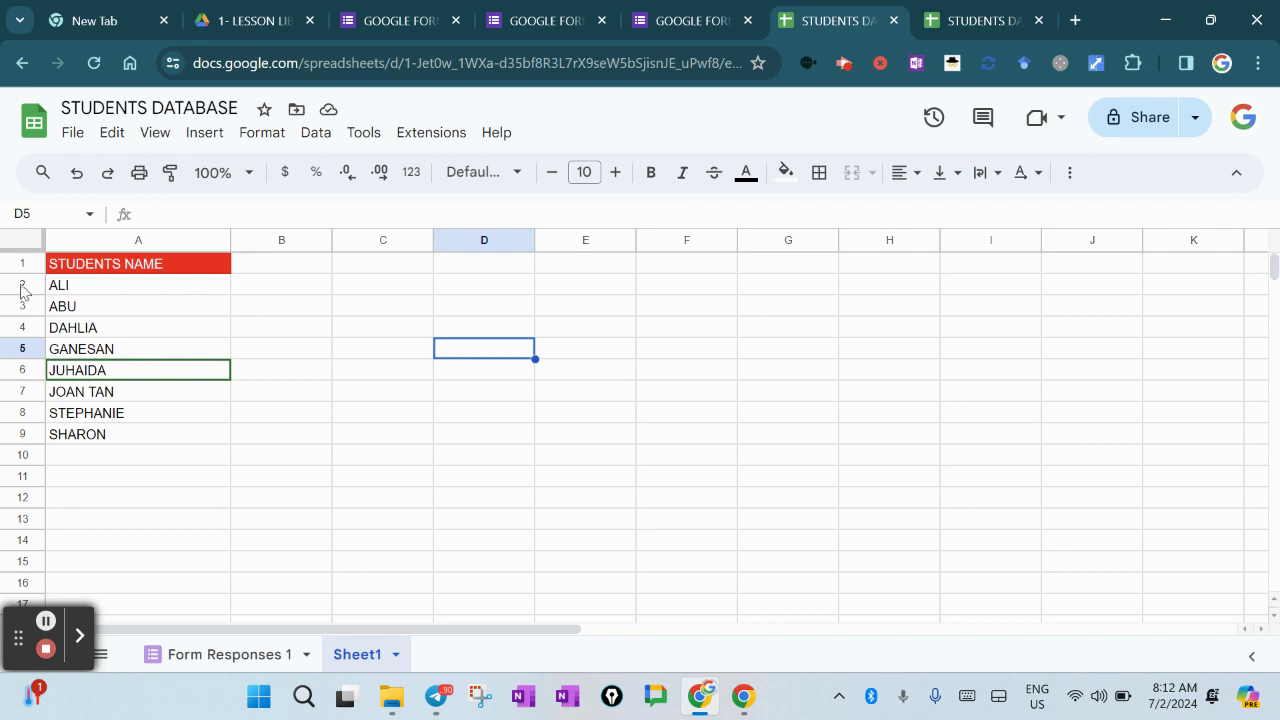
Step: Delete rows 2–3 (ALI and ABU), then check the remaining names down to SHARON
{"action": "left_click_drag", "start_coordinate": [22, 286], "coordinate": [125, 306]}
{"action": "right_click", "coordinate": [152, 305]}
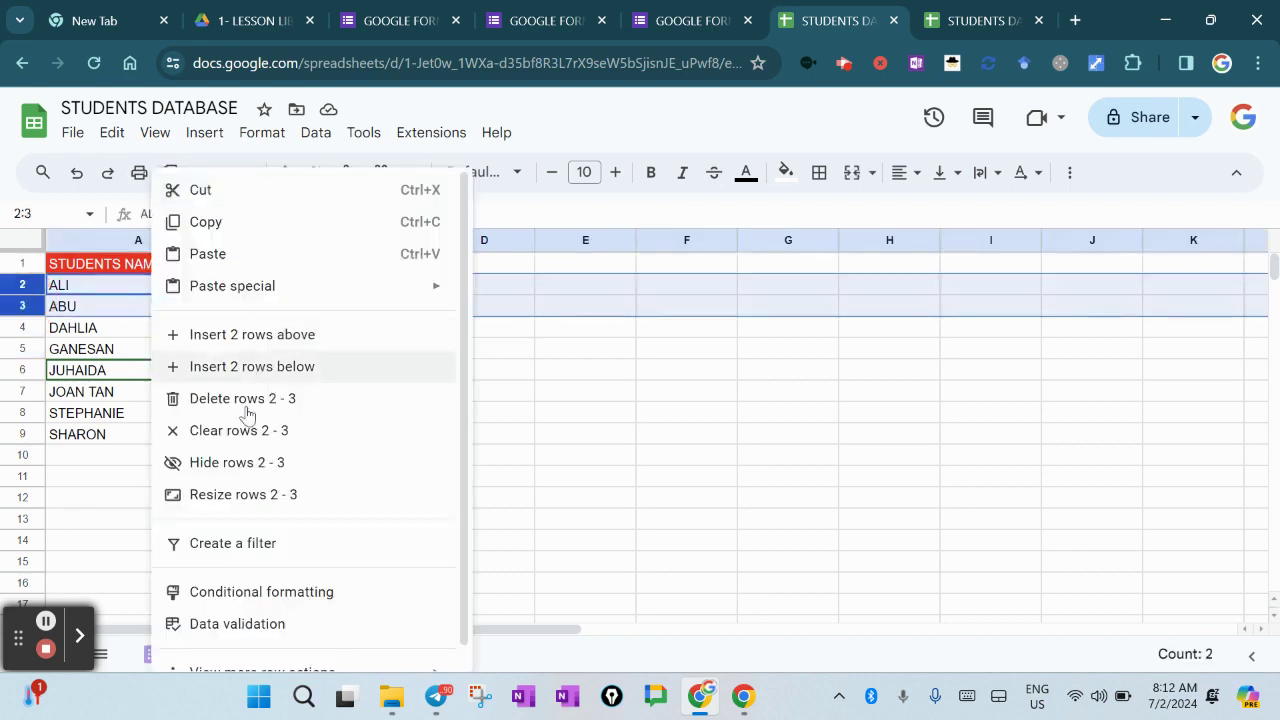
{"action": "scroll", "coordinate": [278, 600], "scroll_direction": "up", "scroll_amount": 1}
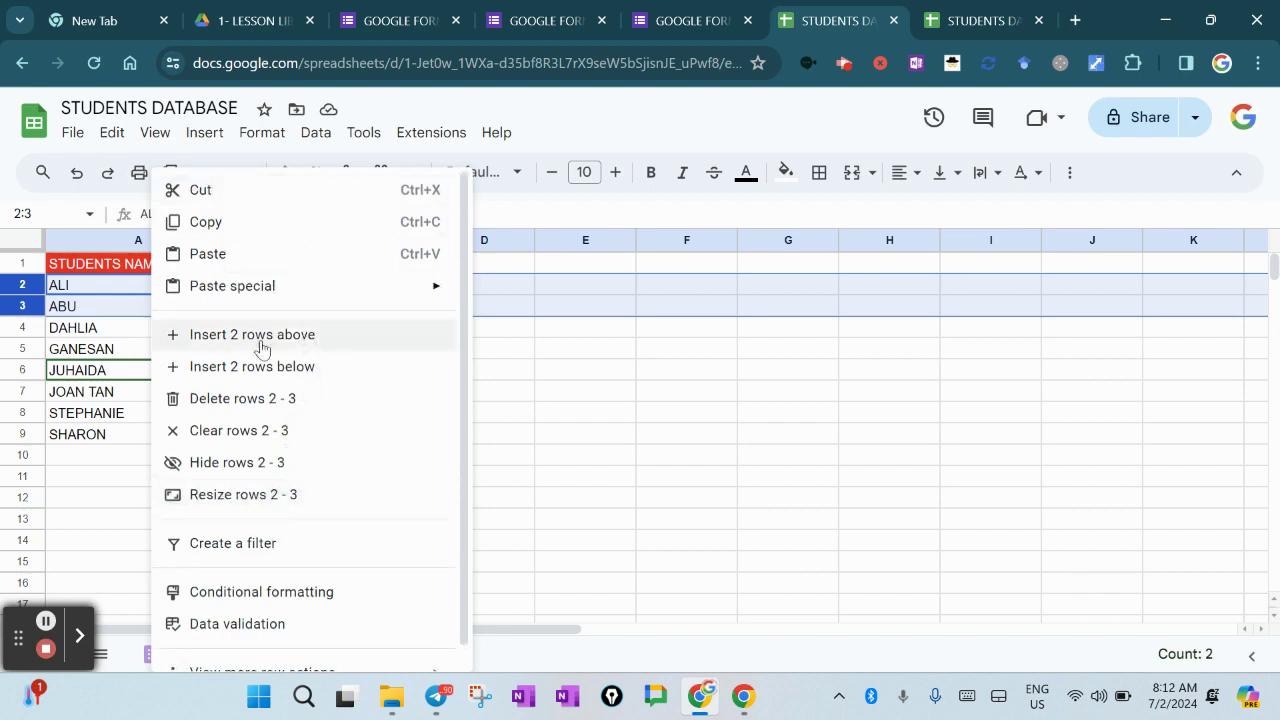
{"action": "left_click", "coordinate": [257, 405]}
{"action": "left_click", "coordinate": [685, 443]}
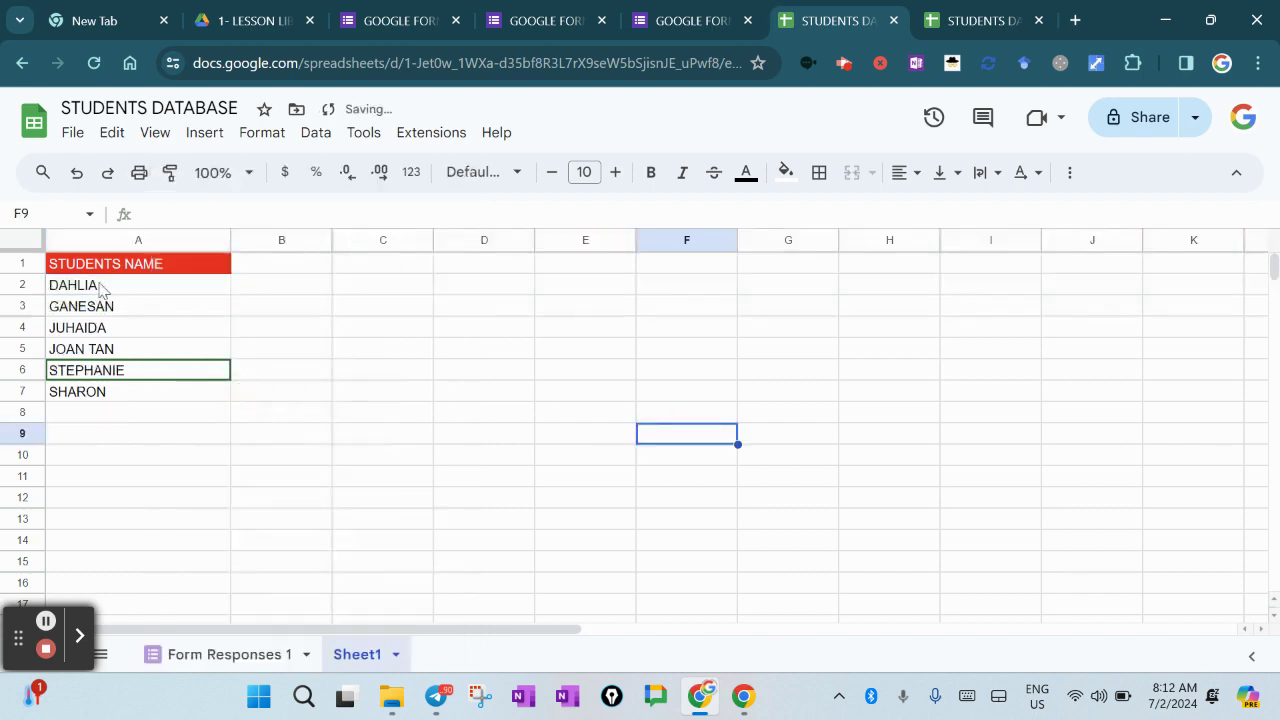
{"action": "left_click", "coordinate": [90, 355]}
{"action": "left_click", "coordinate": [225, 391]}
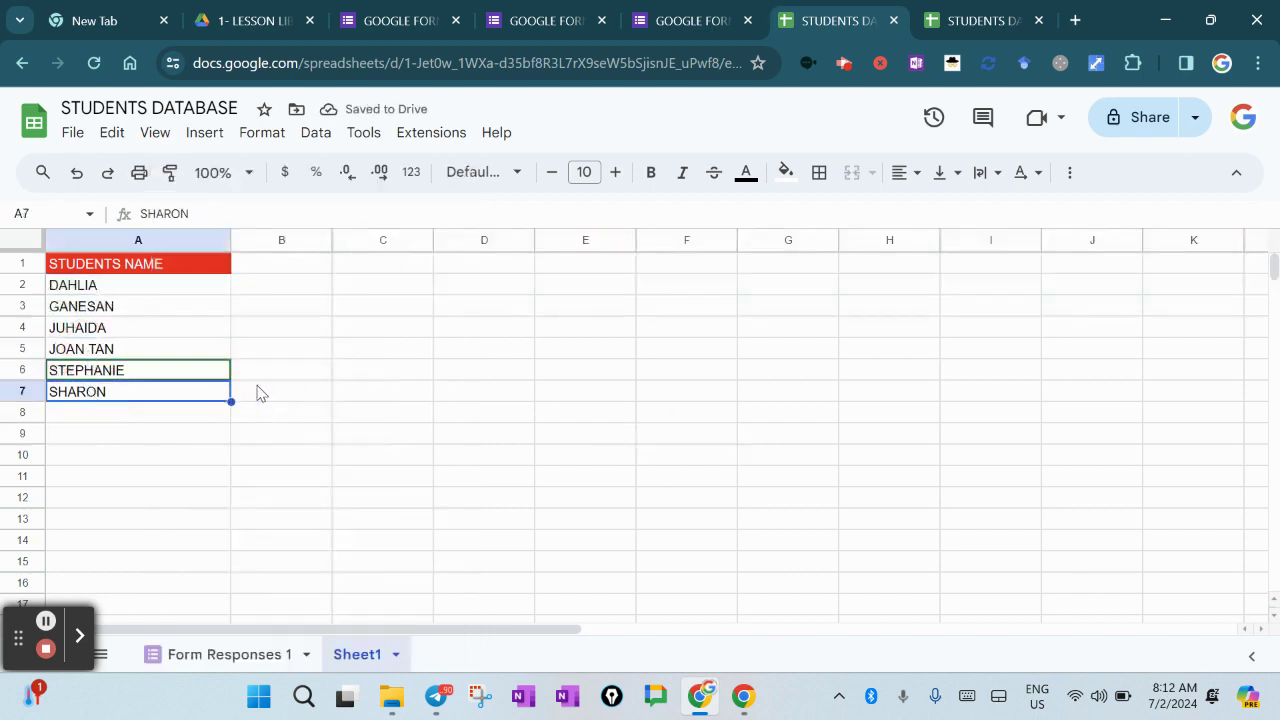
{"action": "left_click", "coordinate": [404, 22]}
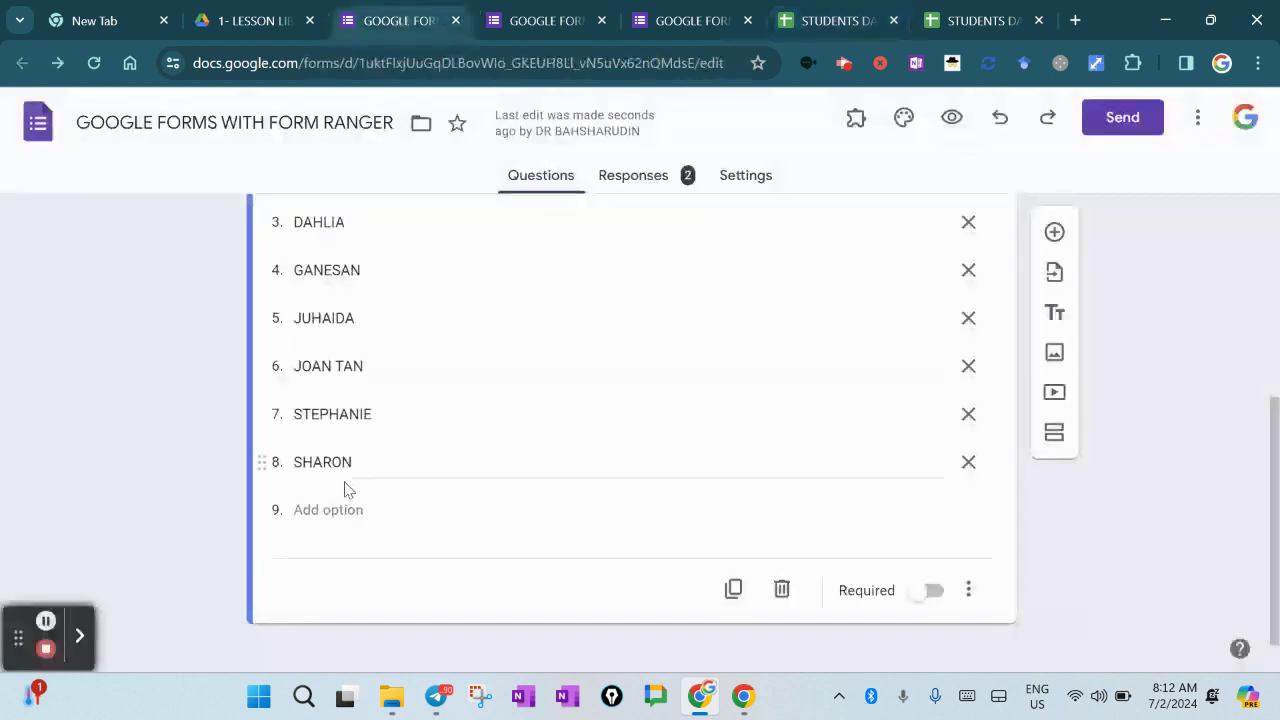
{"action": "scroll", "coordinate": [355, 420], "scroll_direction": "up", "scroll_amount": 3}
{"action": "scroll", "coordinate": [355, 405], "scroll_direction": "down", "scroll_amount": 1}
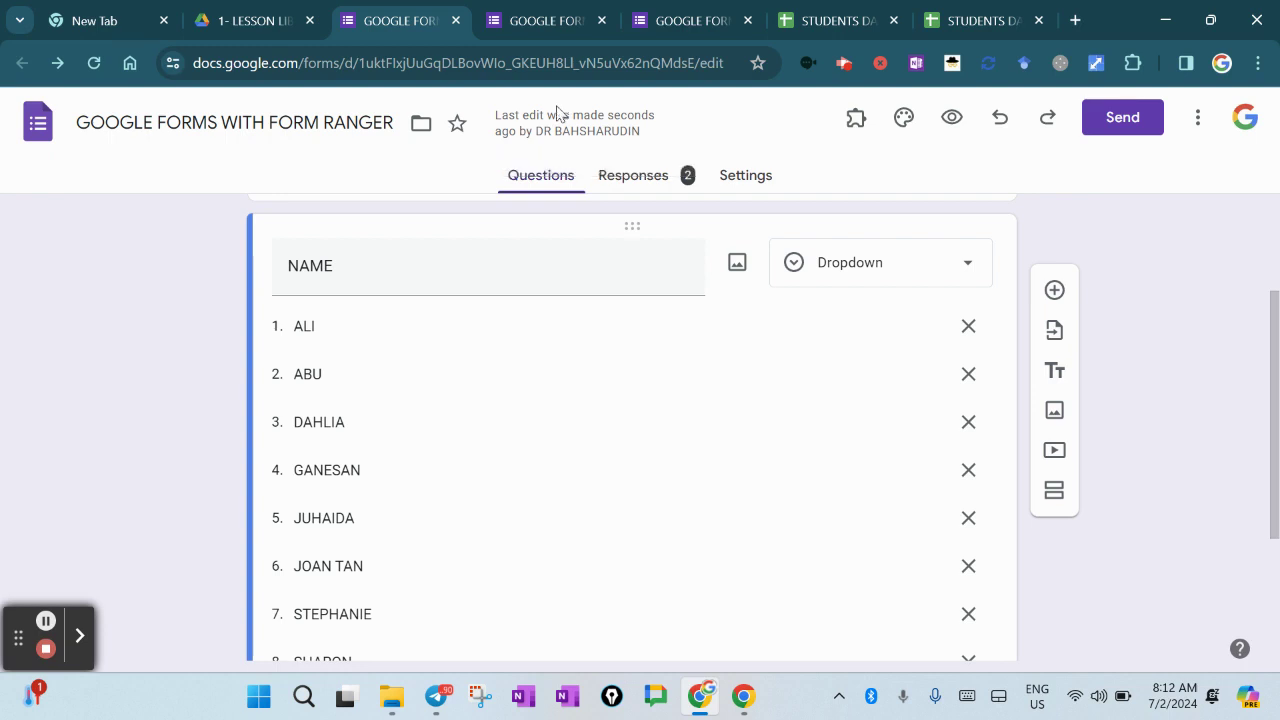
{"action": "left_click", "coordinate": [94, 63]}
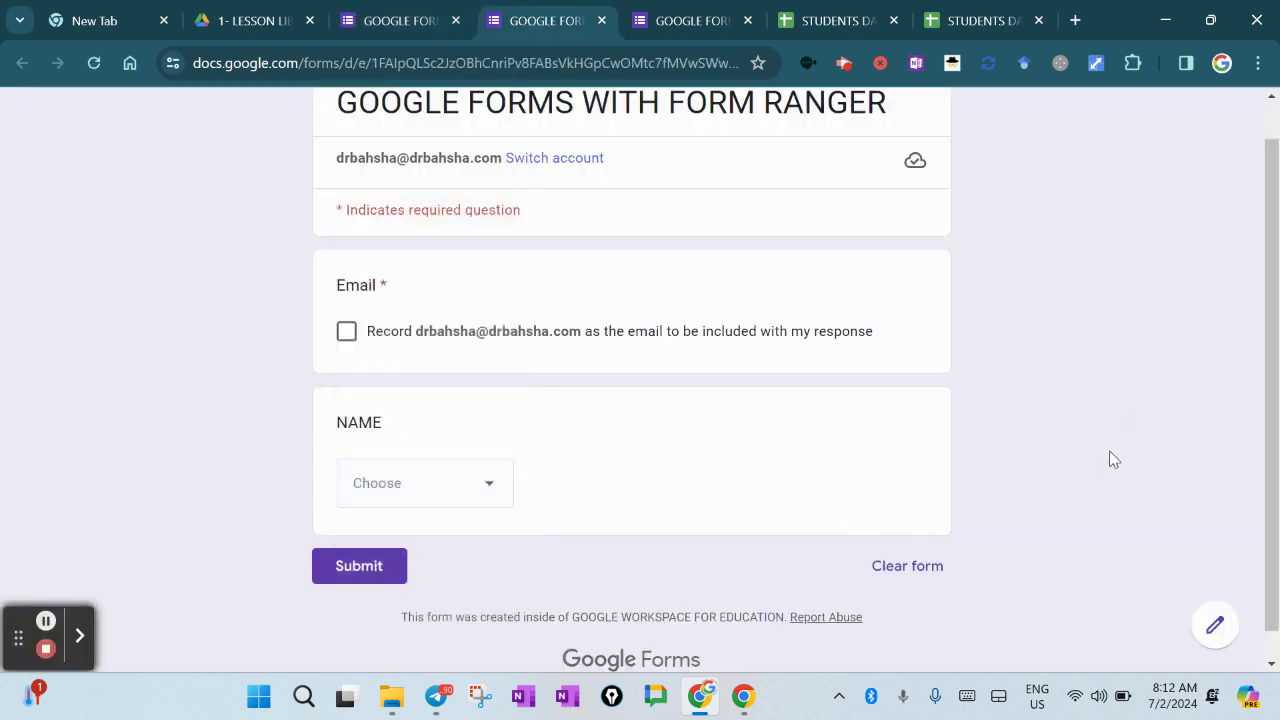
{"action": "left_click", "coordinate": [482, 492]}
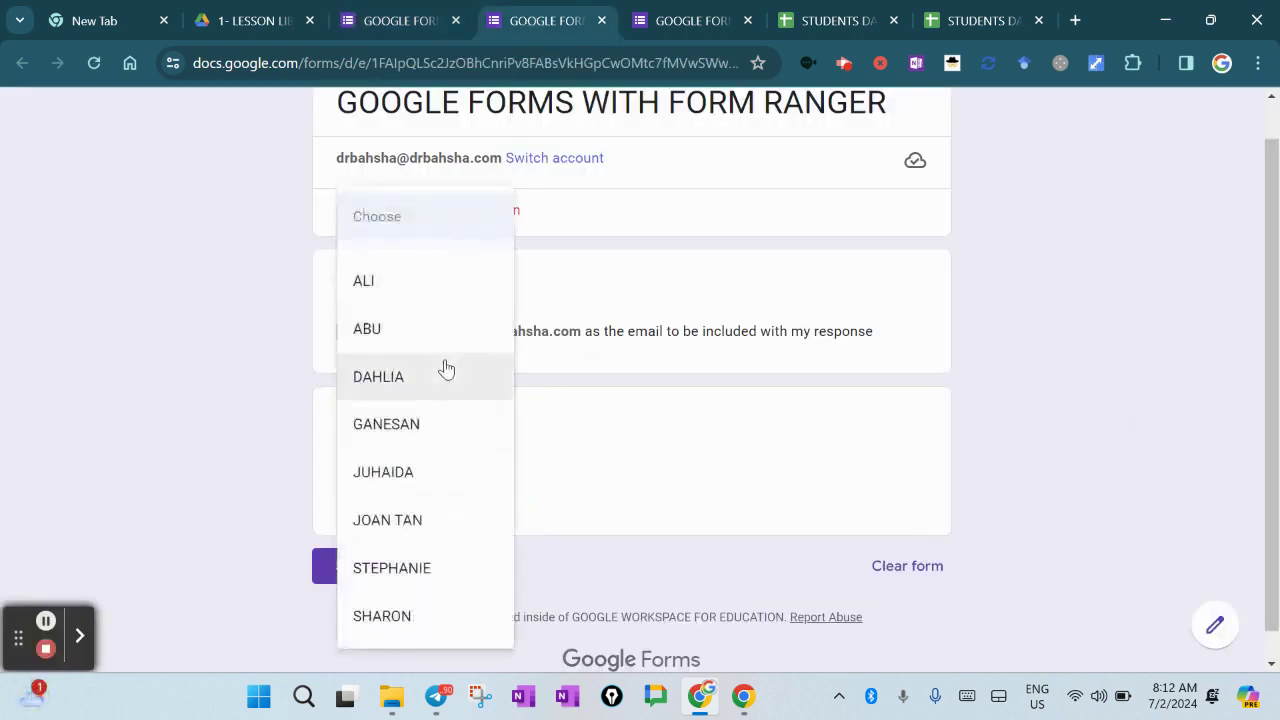
{"action": "left_click", "coordinate": [1120, 322]}
{"action": "left_click", "coordinate": [403, 26]}
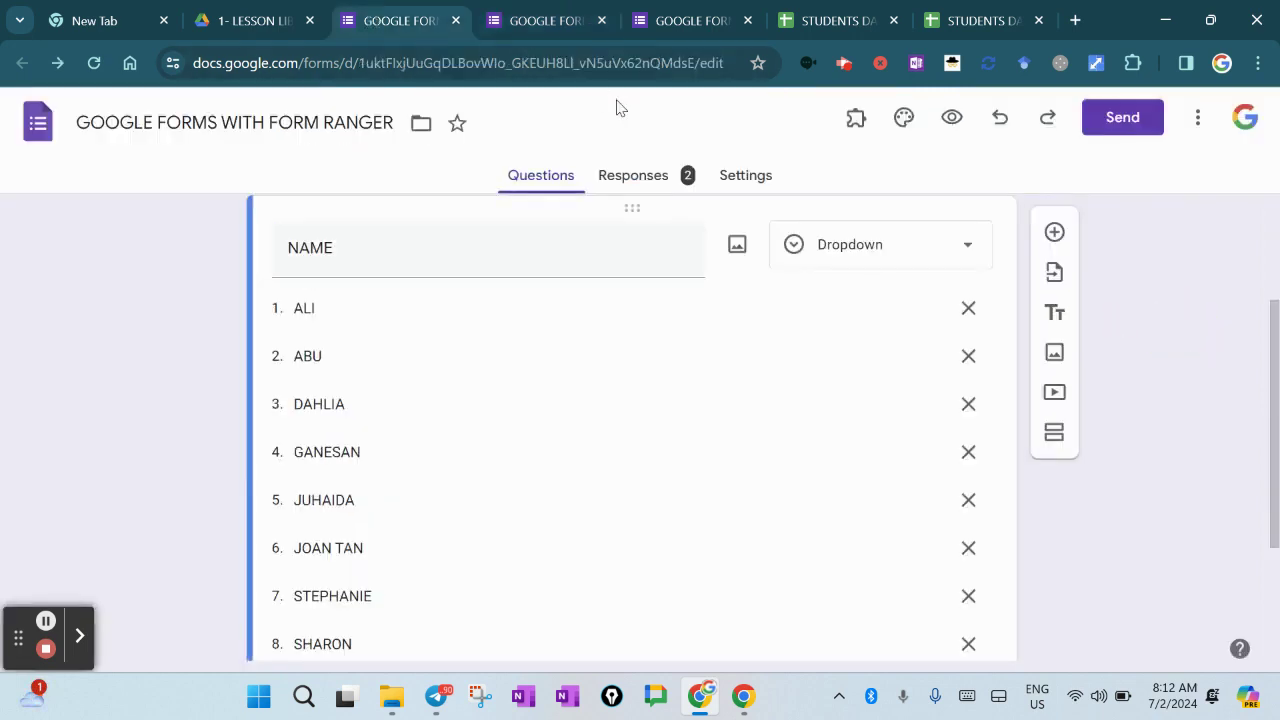
{"action": "scroll", "coordinate": [591, 403], "scroll_direction": "down", "scroll_amount": 2}
{"action": "scroll", "coordinate": [589, 429], "scroll_direction": "up", "scroll_amount": 2}
{"action": "scroll", "coordinate": [589, 419], "scroll_direction": "up", "scroll_amount": 1}
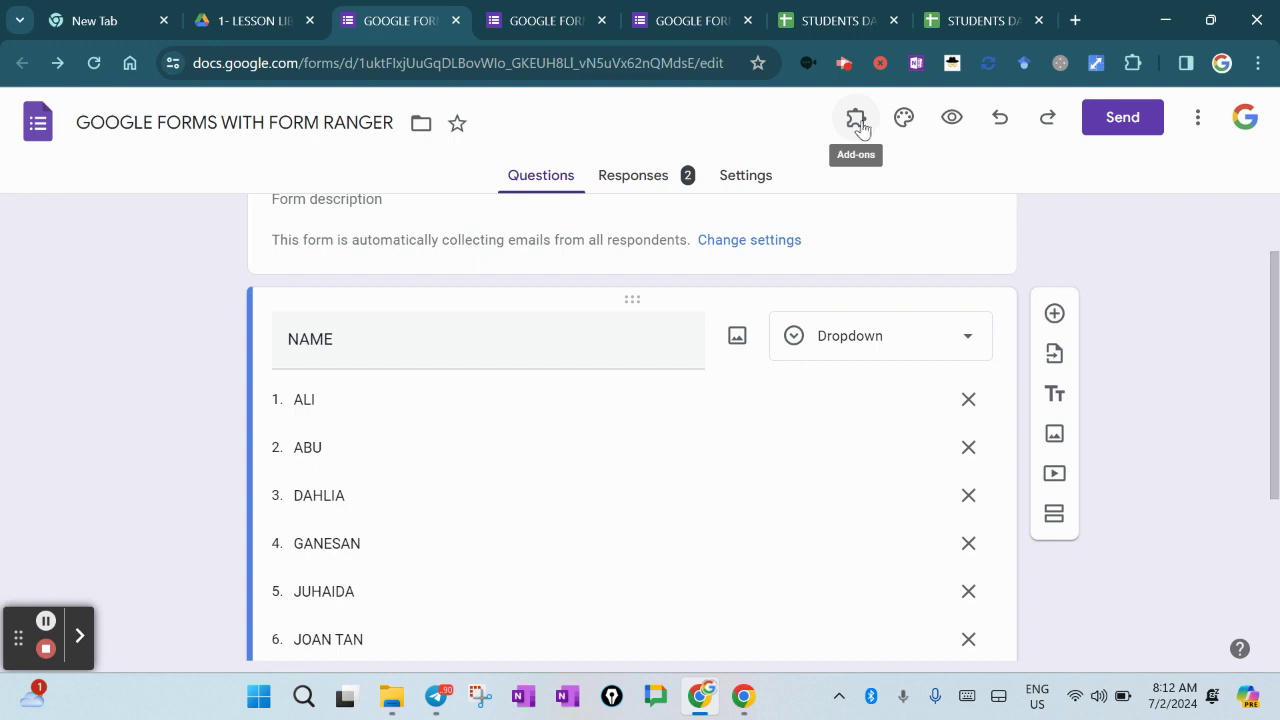
Step: Start the Form Ranger add-on, check the STUDENTS DATABASE sheet, and return to the form
{"action": "left_click", "coordinate": [857, 119]}
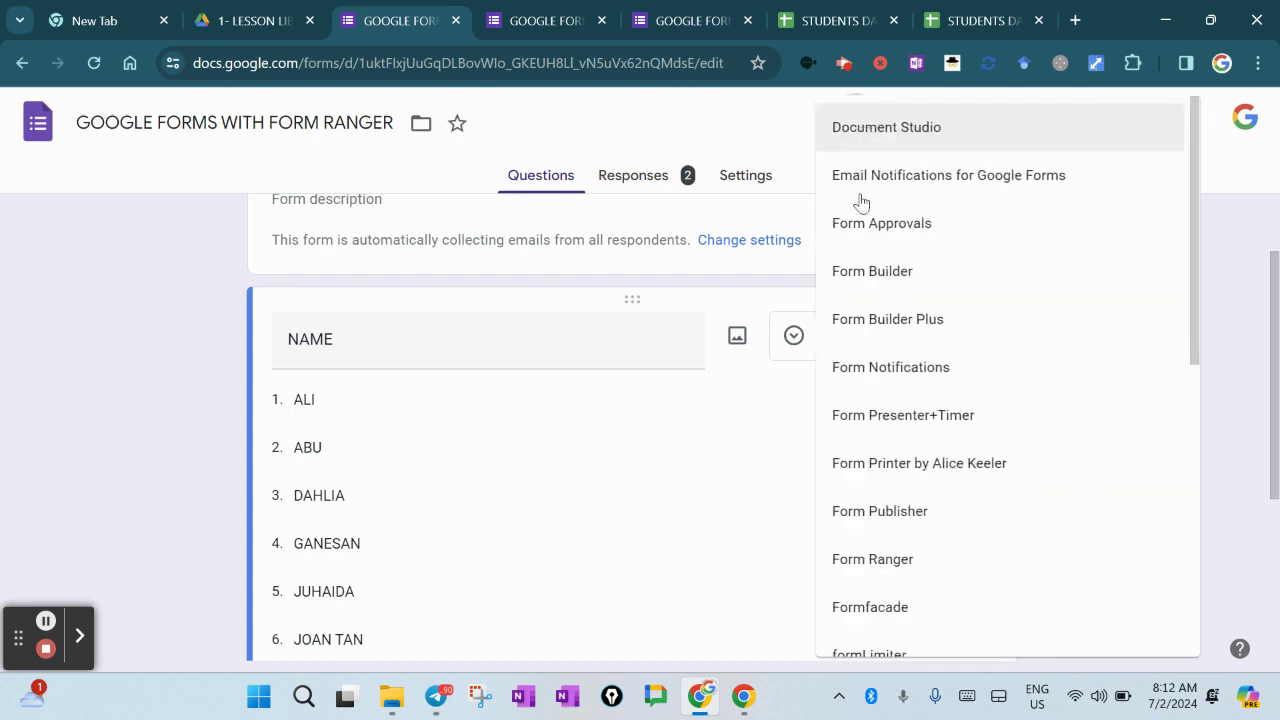
{"action": "left_click", "coordinate": [893, 562]}
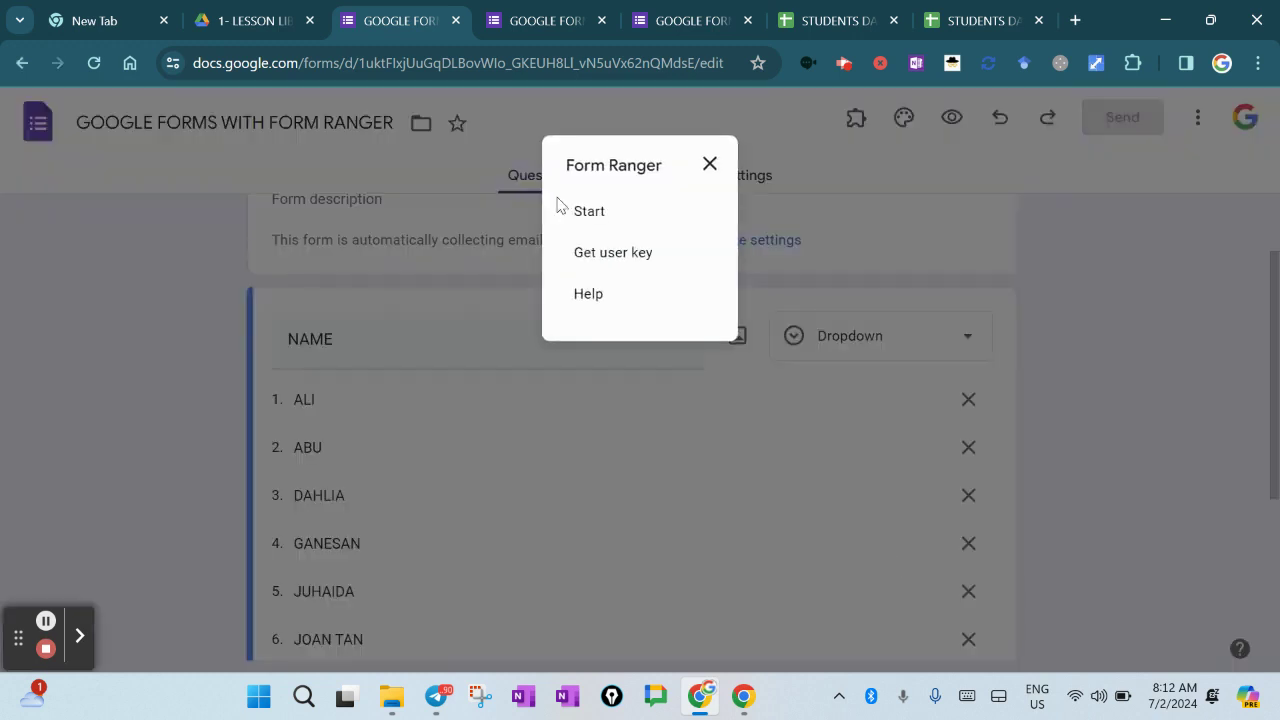
{"action": "left_click", "coordinate": [591, 216]}
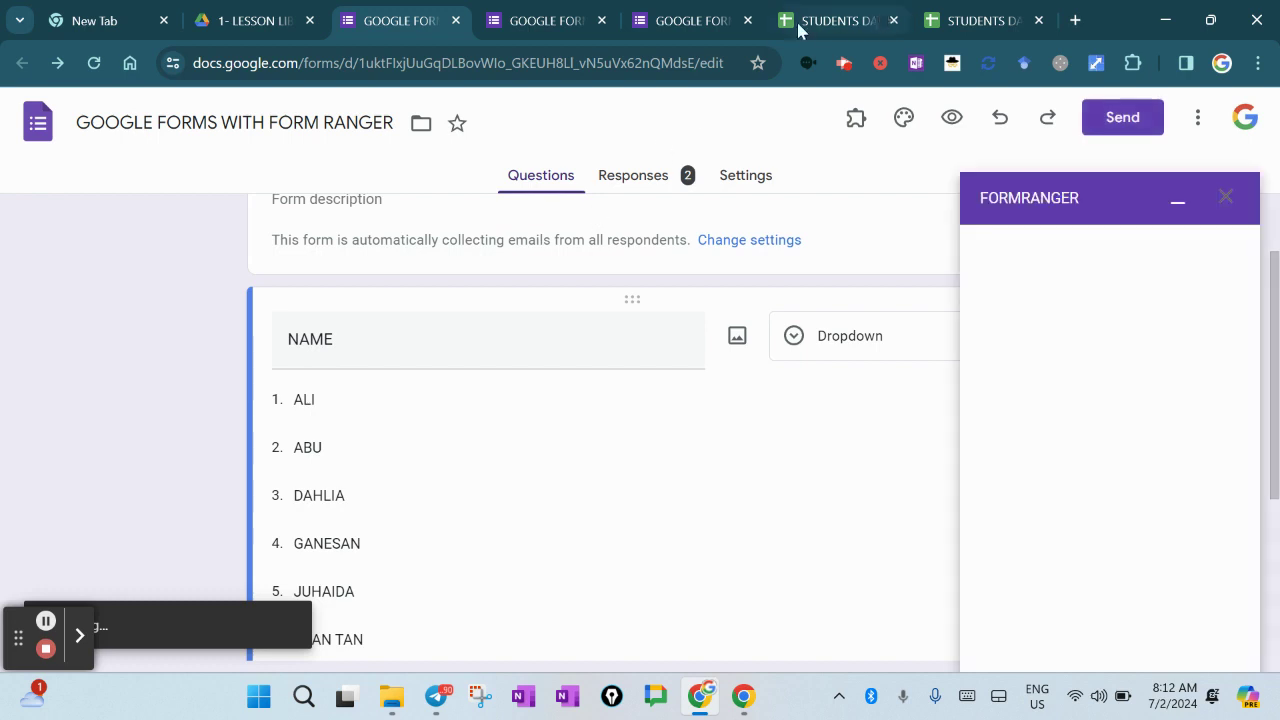
{"action": "left_click", "coordinate": [798, 20]}
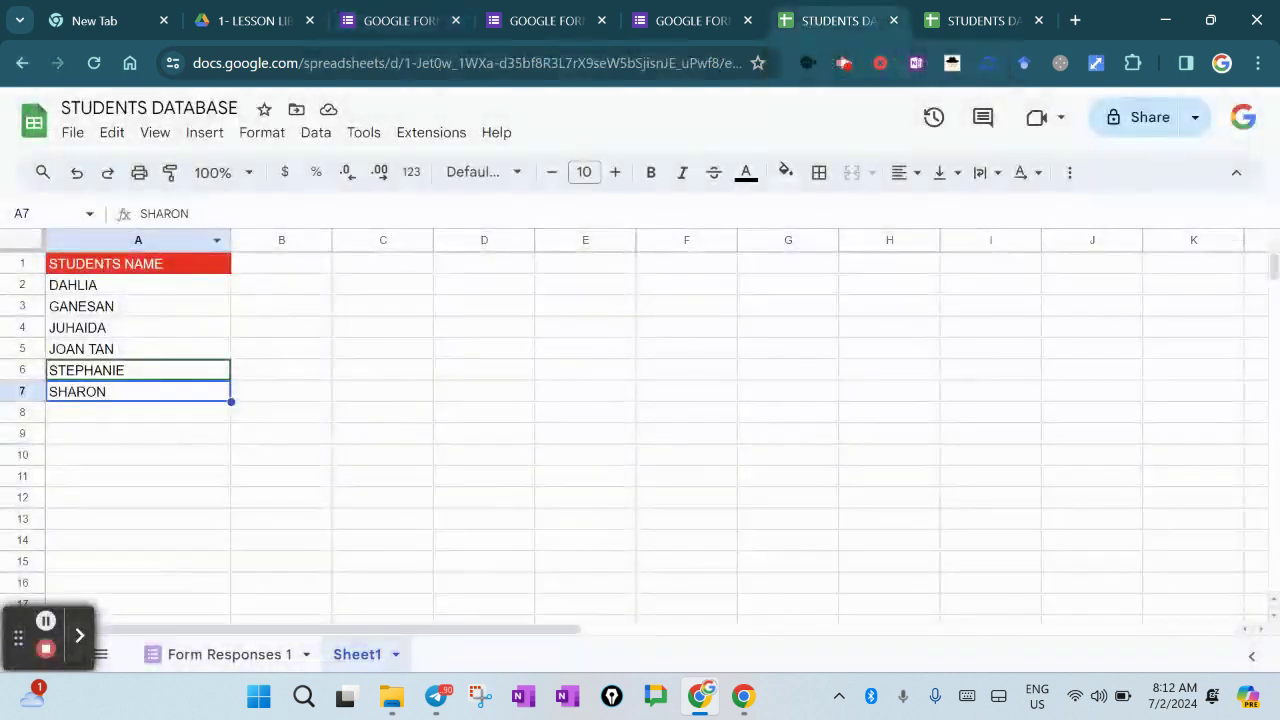
{"action": "left_click", "coordinate": [378, 20]}
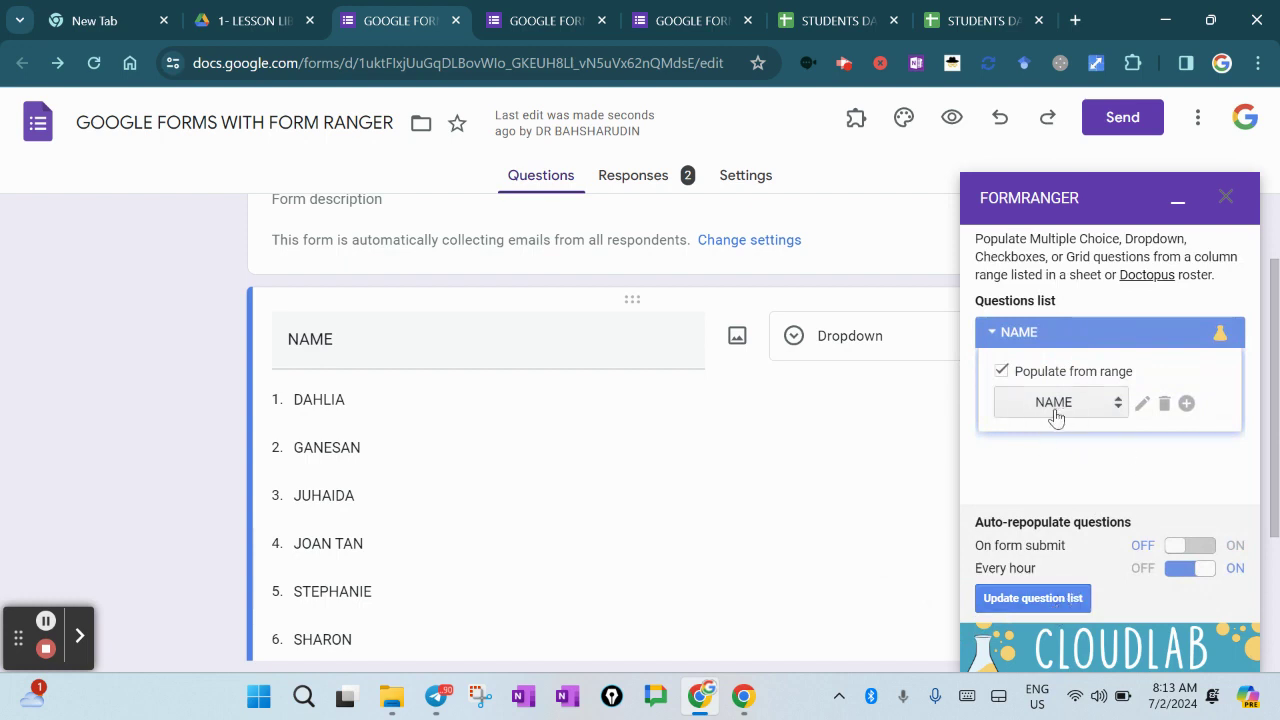
Step: Update the NAME question list from the sheet, close Form Ranger, and review the six names DAHLIA to SHARON
{"action": "left_click", "coordinate": [1044, 598]}
{"action": "left_click", "coordinate": [1226, 197]}
{"action": "scroll", "coordinate": [883, 543], "scroll_direction": "down", "scroll_amount": 2}
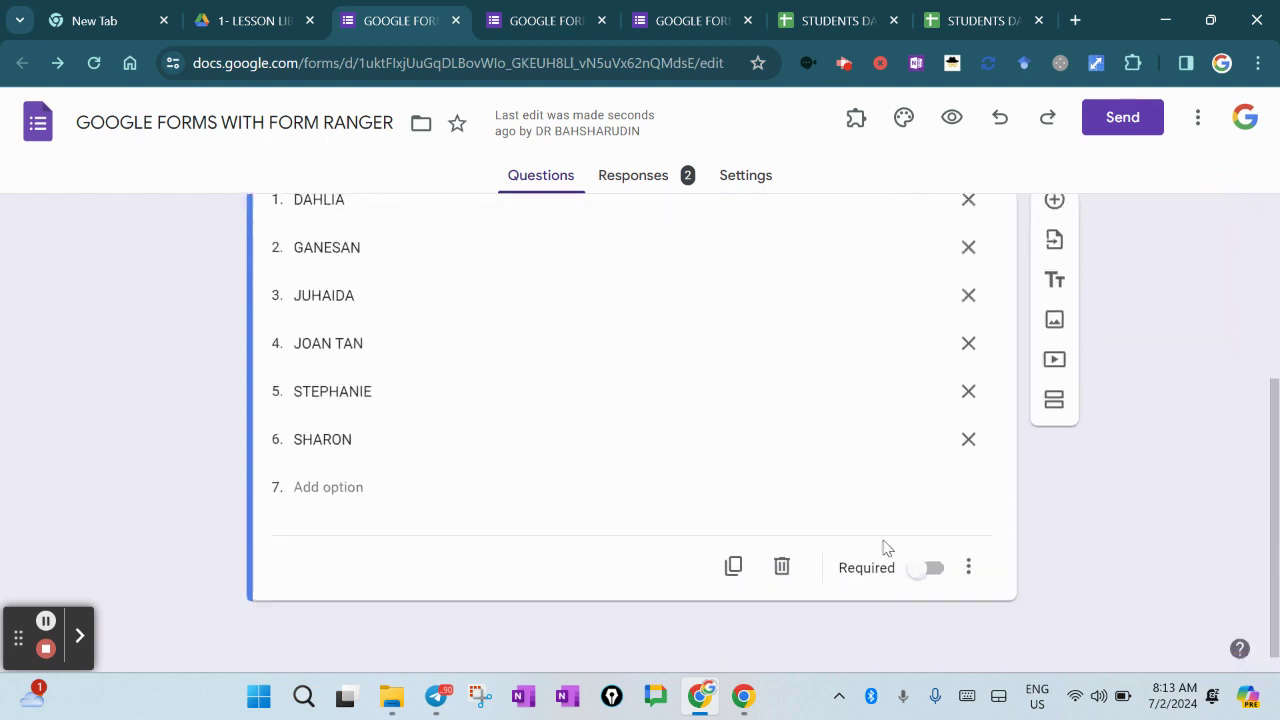
{"action": "scroll", "coordinate": [526, 520], "scroll_direction": "up", "scroll_amount": 2}
{"action": "scroll", "coordinate": [668, 360], "scroll_direction": "down", "scroll_amount": 1}
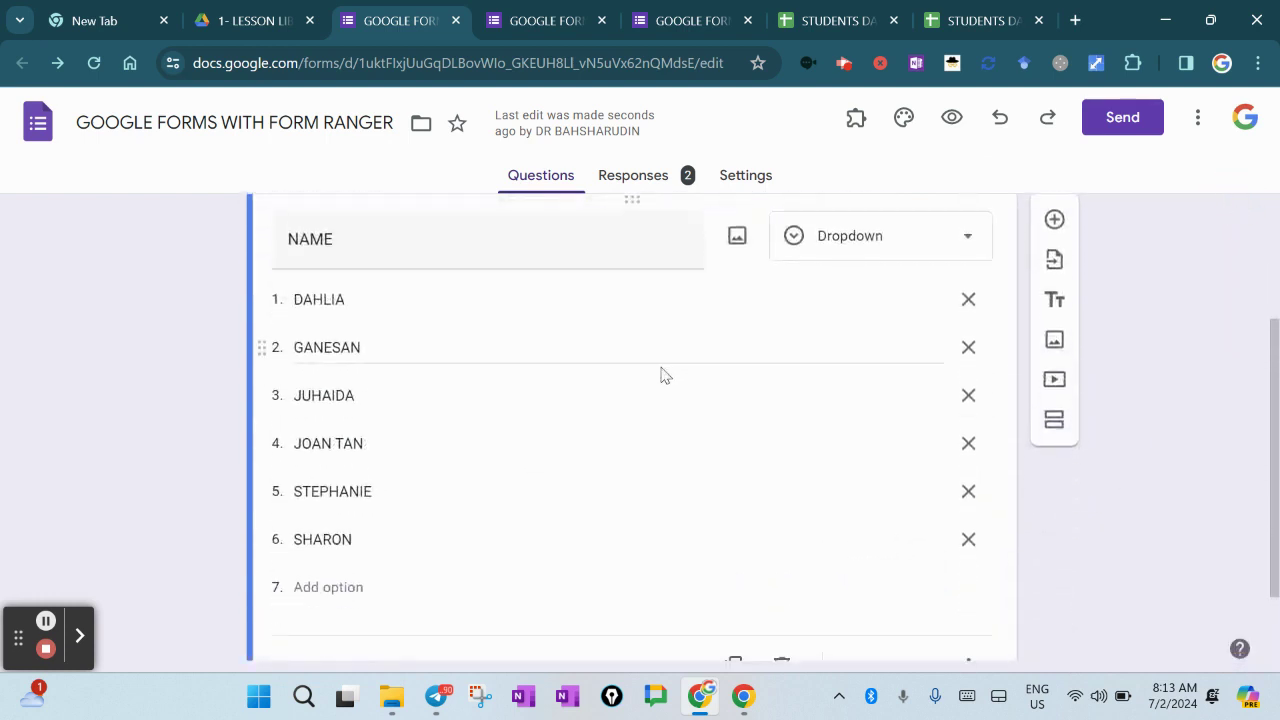
{"action": "scroll", "coordinate": [661, 372], "scroll_direction": "up", "scroll_amount": 1}
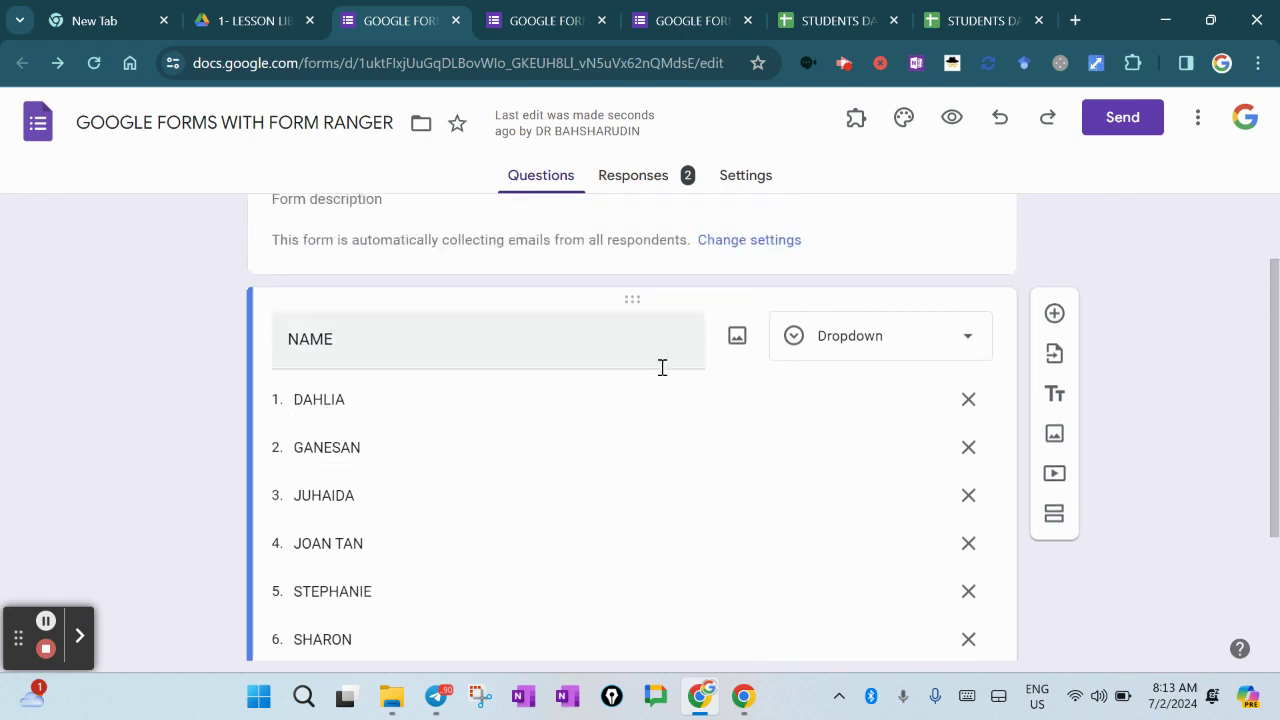